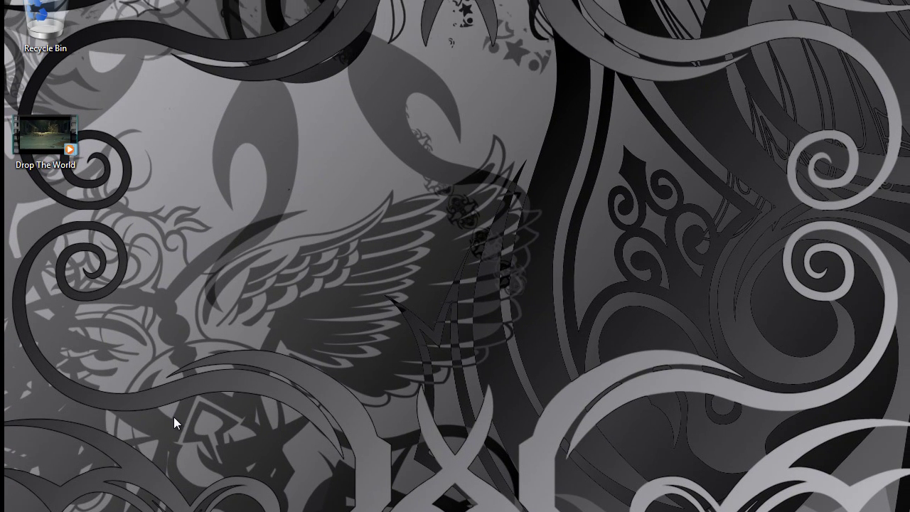
Launch Video-AVI to GIF-JPEG from the Start menu.
{"action": "key", "text": "super"}
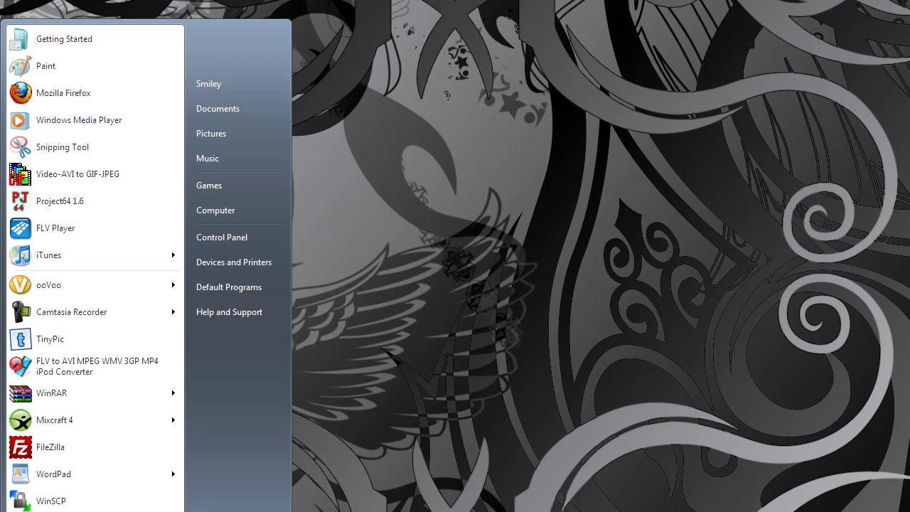
{"action": "left_click", "coordinate": [75, 182]}
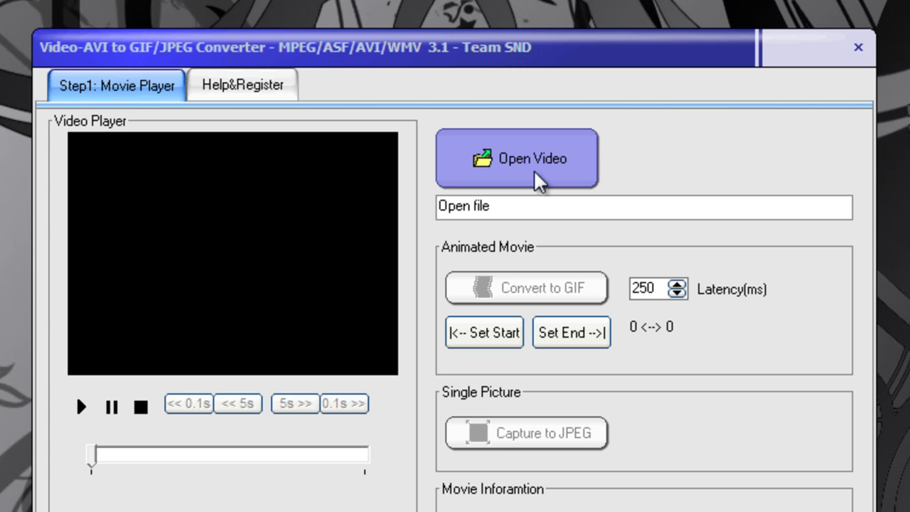
Load 'Drop The World' from the desktop into the player.
{"action": "left_click", "coordinate": [533, 169]}
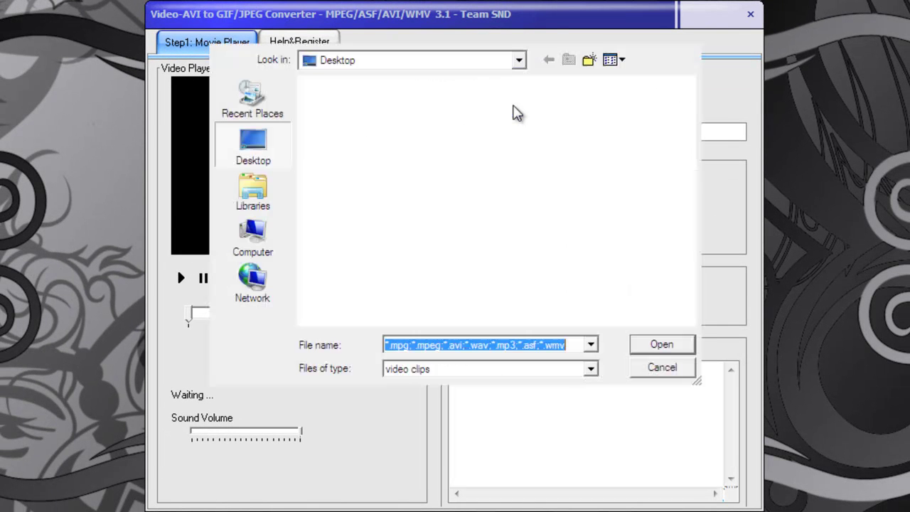
{"action": "key", "text": "shift+Tab"}
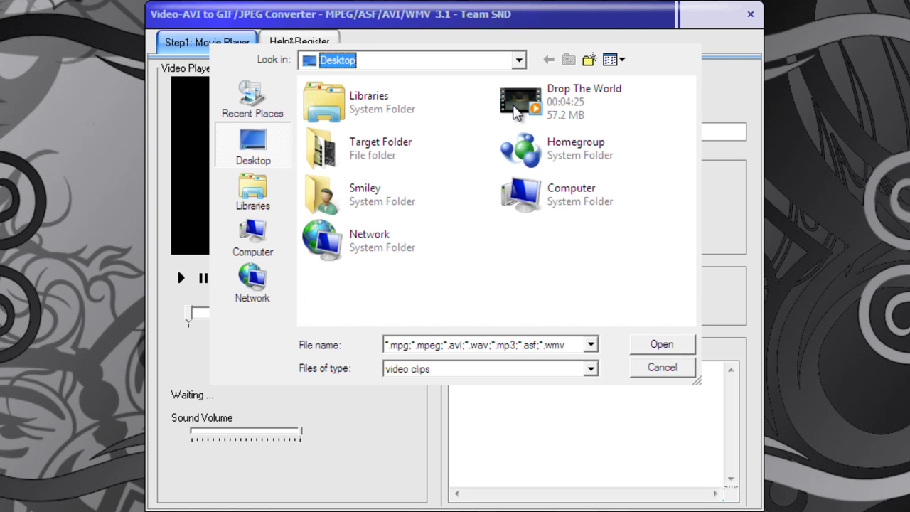
{"action": "left_click", "coordinate": [515, 108]}
{"action": "left_click", "coordinate": [652, 344]}
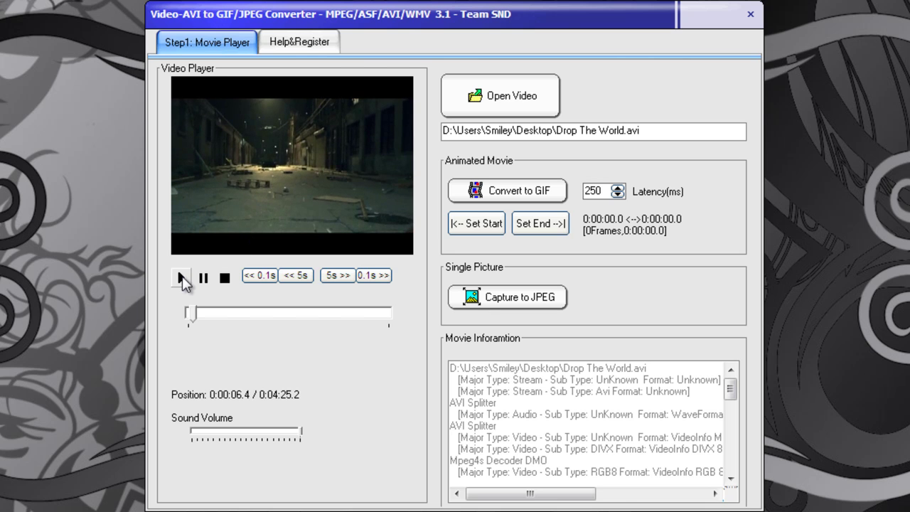
Pause the clip and nudge it forward in tenth-second steps.
{"action": "left_click", "coordinate": [203, 278]}
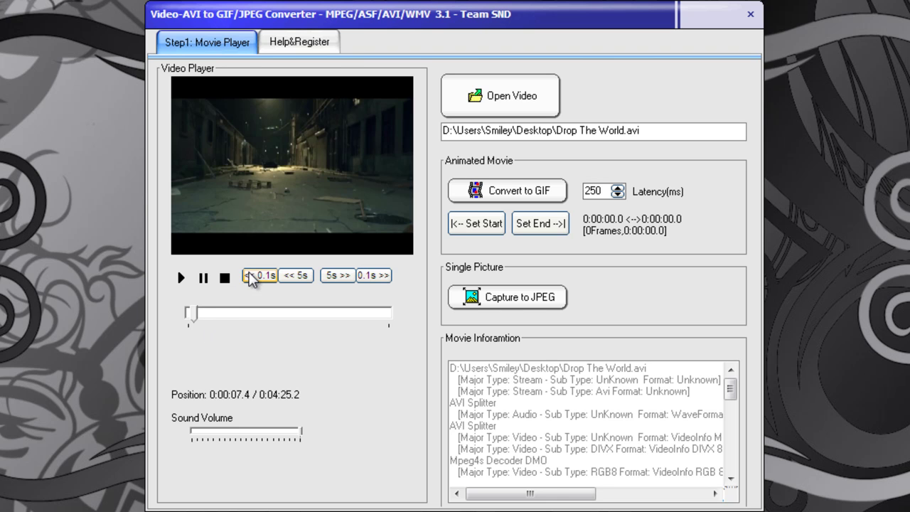
{"action": "left_click", "coordinate": [375, 279]}
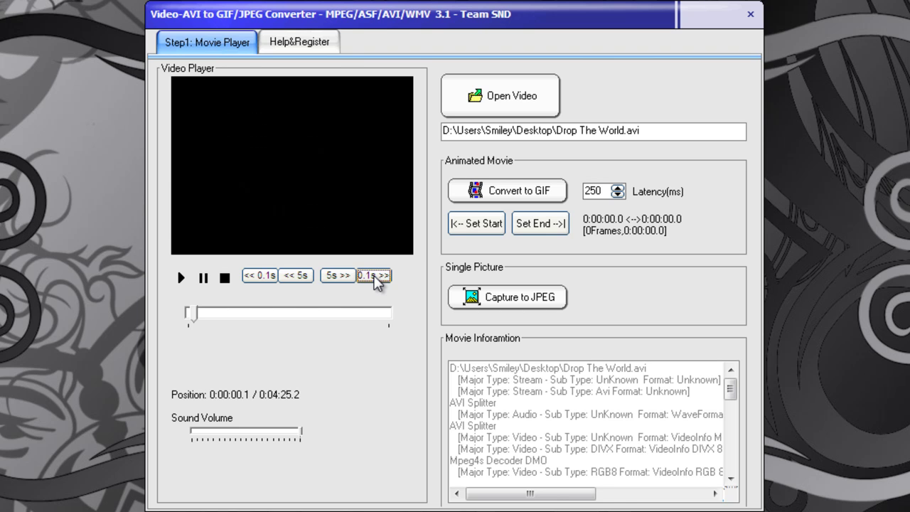
{"action": "left_click", "coordinate": [376, 278]}
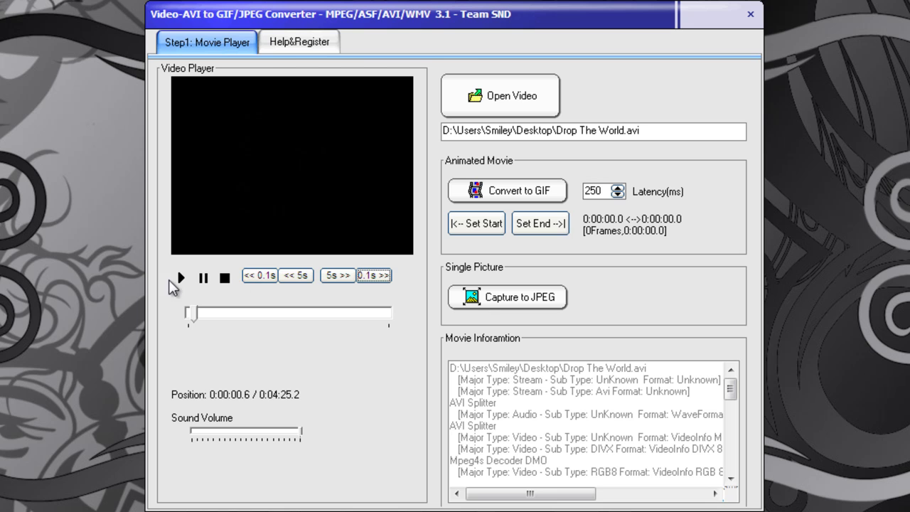
{"action": "left_click", "coordinate": [193, 315]}
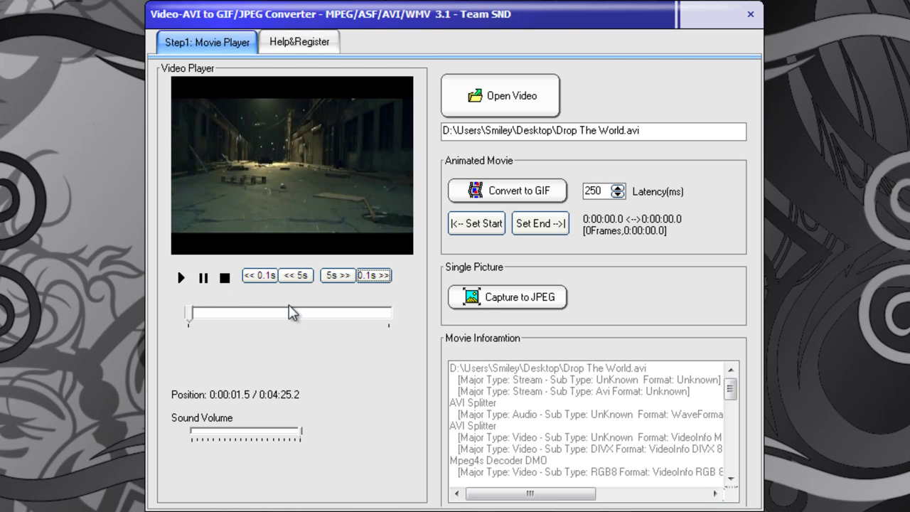
{"action": "left_click", "coordinate": [370, 279]}
{"action": "left_click", "coordinate": [370, 279]}
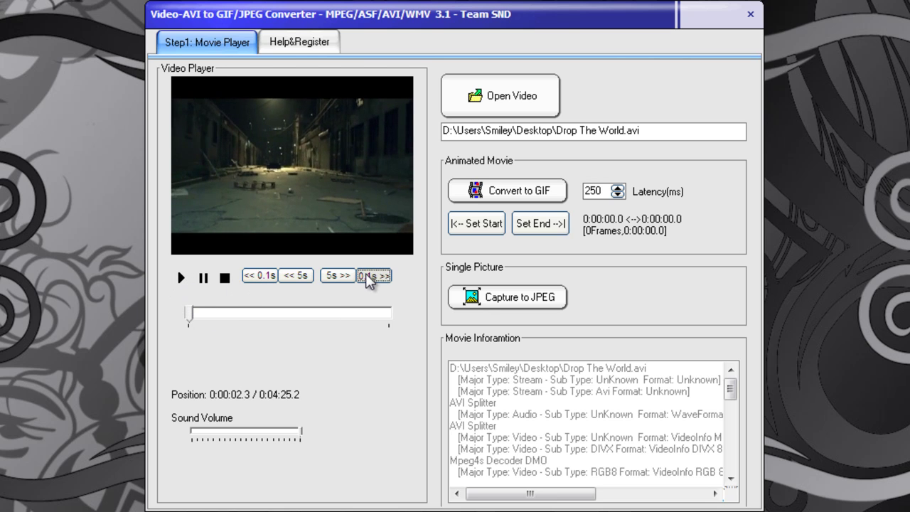
{"action": "left_click", "coordinate": [369, 279]}
{"action": "left_click", "coordinate": [370, 279]}
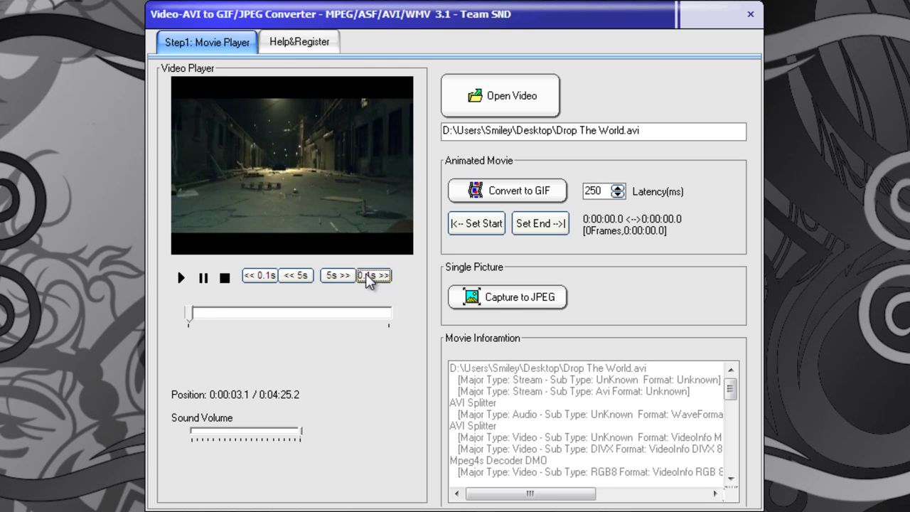
{"action": "left_click", "coordinate": [370, 279]}
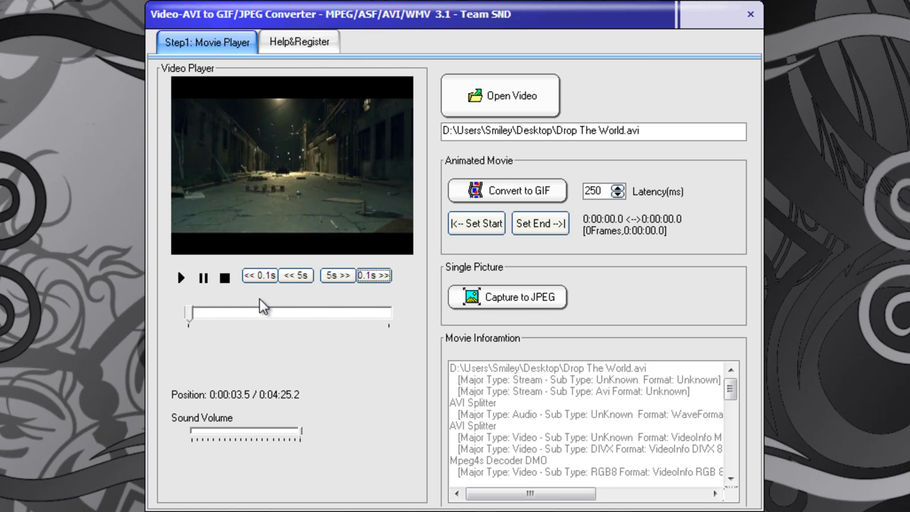
Skip ahead in five-second jumps to about 0:01:18.5.
{"action": "left_click", "coordinate": [334, 278]}
{"action": "left_click", "coordinate": [334, 278]}
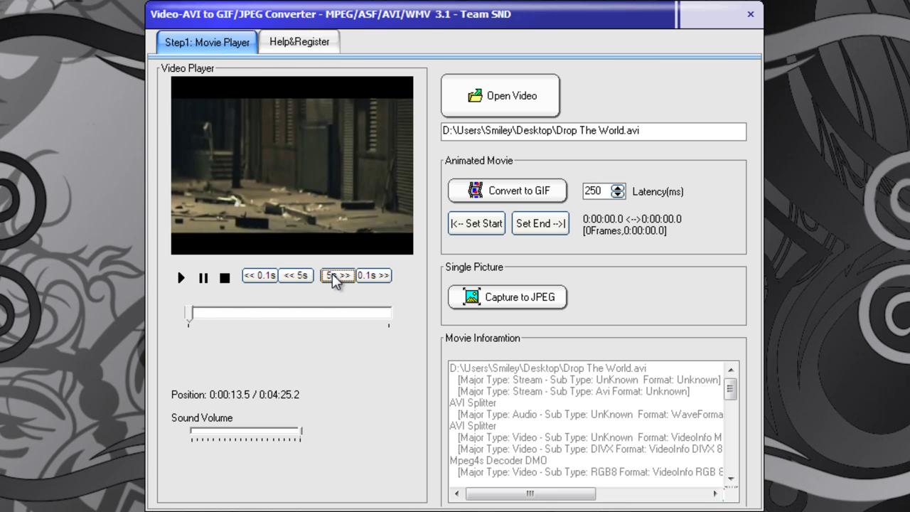
{"action": "left_click", "coordinate": [334, 277]}
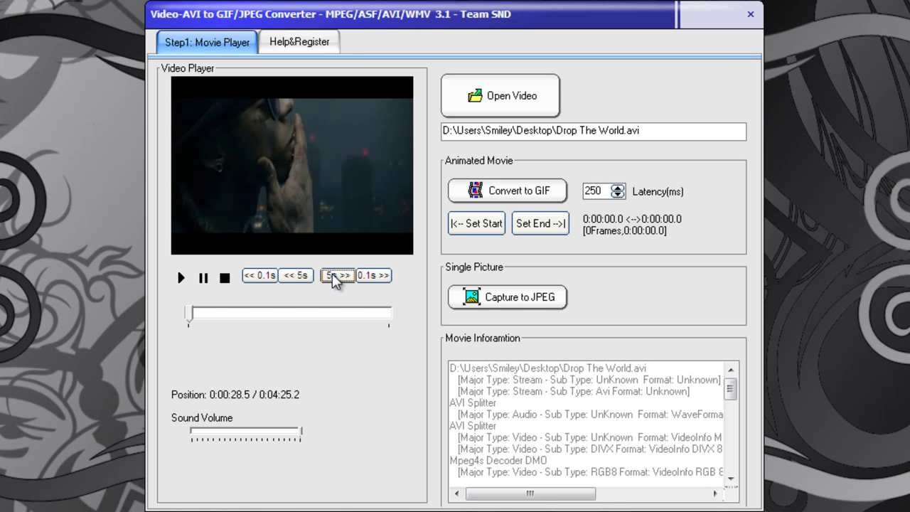
{"action": "left_click", "coordinate": [334, 277]}
{"action": "left_click", "coordinate": [334, 277]}
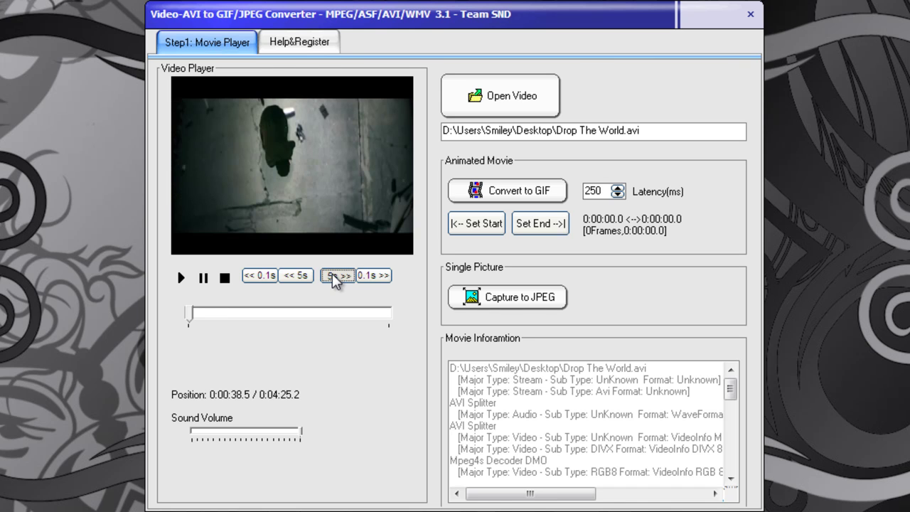
{"action": "left_click", "coordinate": [334, 277]}
{"action": "left_click", "coordinate": [334, 277]}
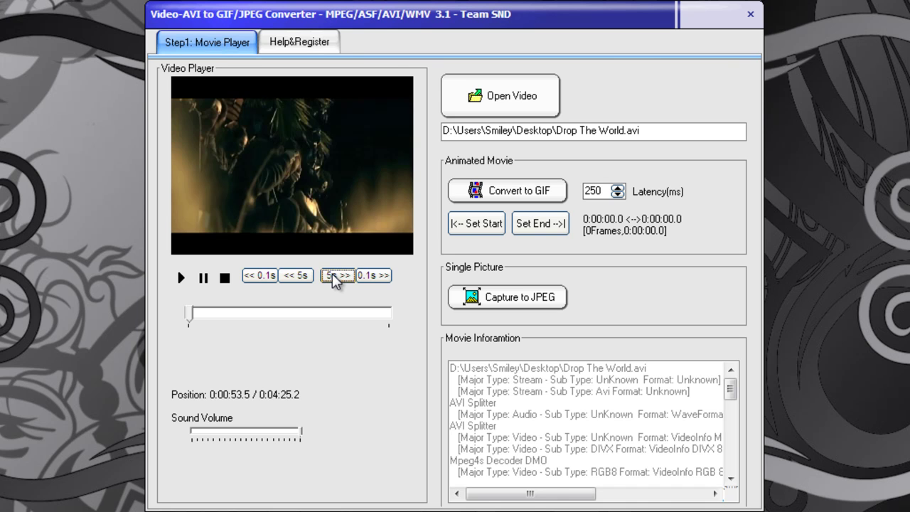
{"action": "left_click", "coordinate": [334, 277]}
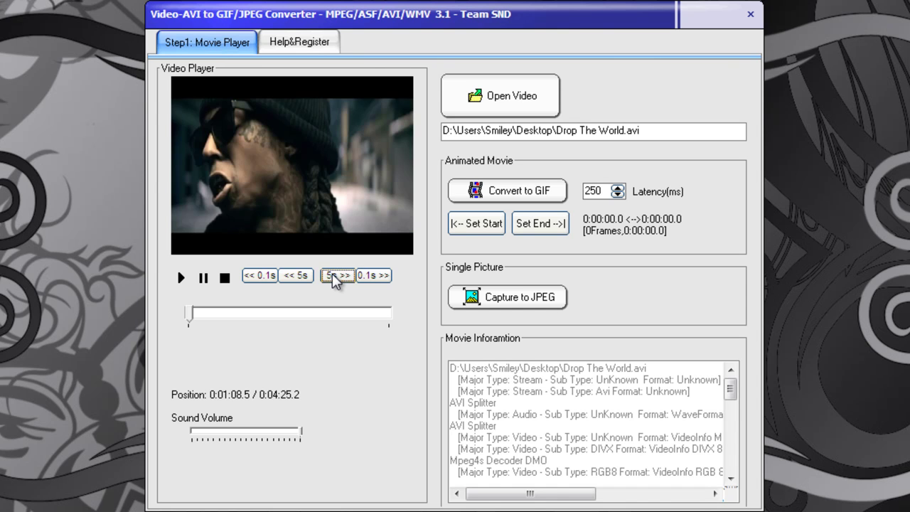
{"action": "left_click", "coordinate": [334, 277]}
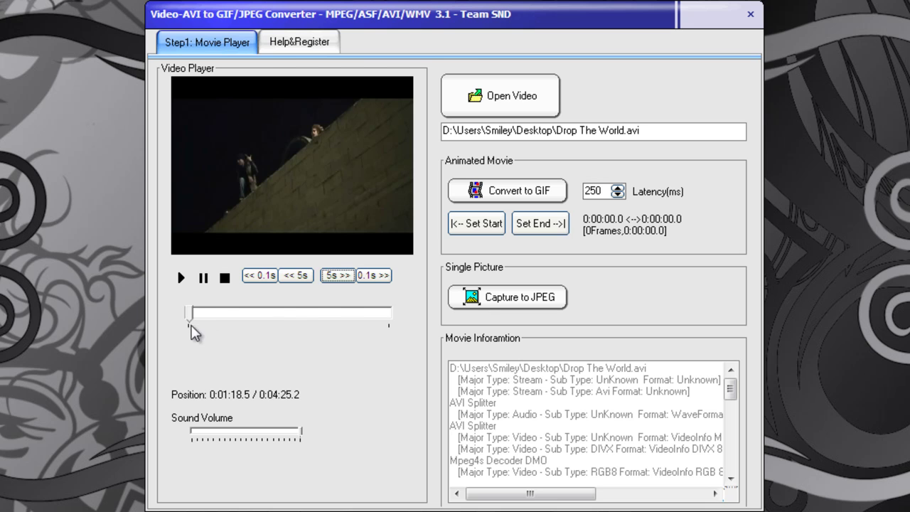
Seek to 0:02:26.3 using the slider and 0.1s nudges, and mark it as Start.
{"action": "mouse_move", "coordinate": [189, 315]}
{"action": "left_mouse_down"}
{"action": "mouse_move", "coordinate": [311, 313]}
{"action": "mouse_move", "coordinate": [294, 309]}
{"action": "mouse_move", "coordinate": [303, 310]}
{"action": "left_mouse_up"}
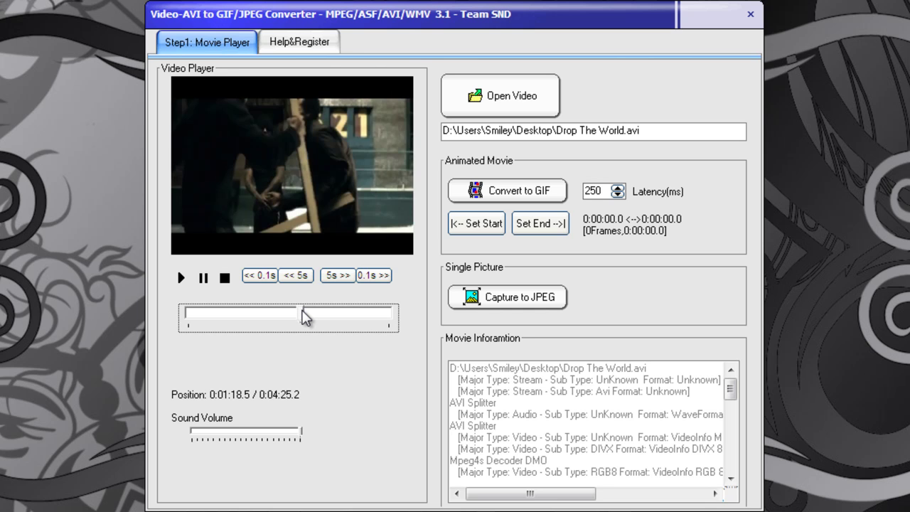
{"action": "left_click", "coordinate": [260, 276]}
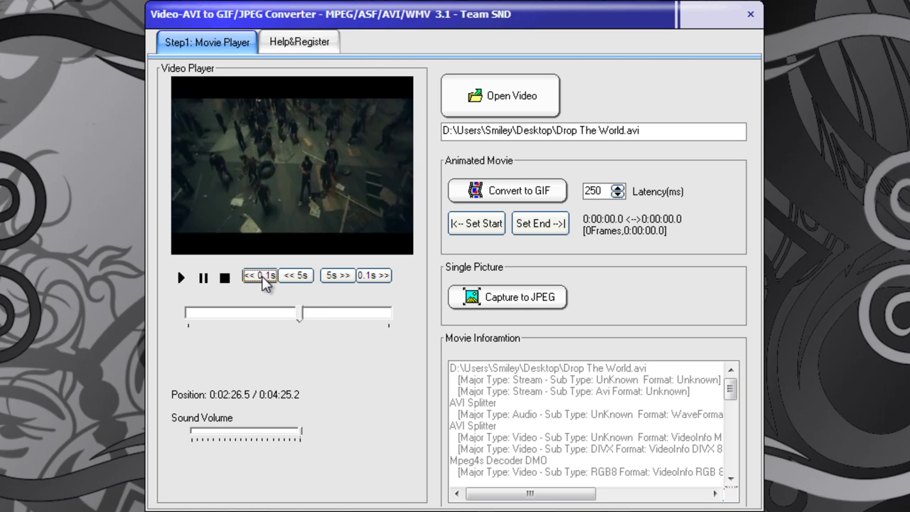
{"action": "left_click", "coordinate": [263, 280]}
{"action": "left_click", "coordinate": [365, 280]}
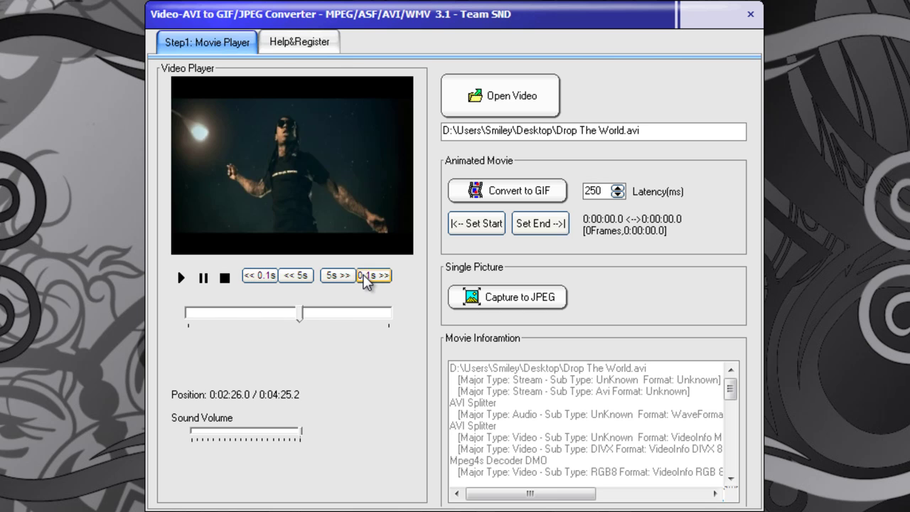
{"action": "left_click", "coordinate": [364, 277]}
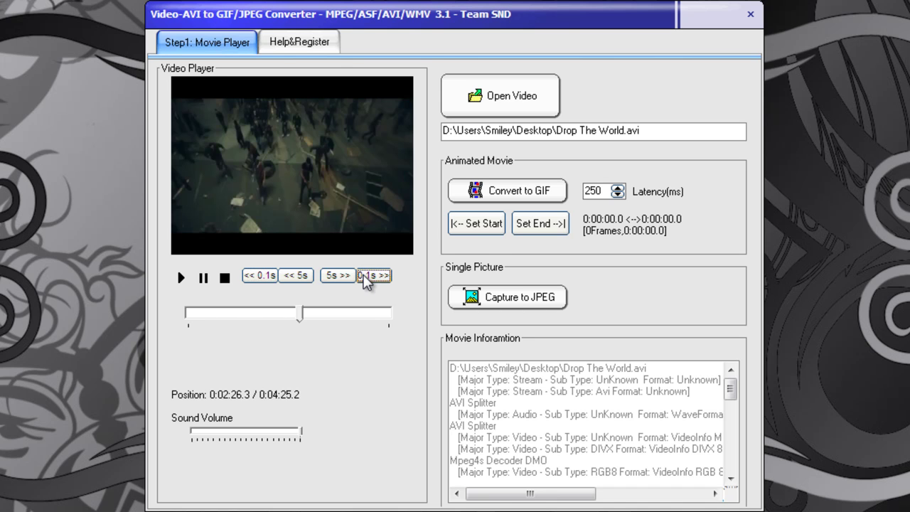
{"action": "left_click", "coordinate": [474, 226]}
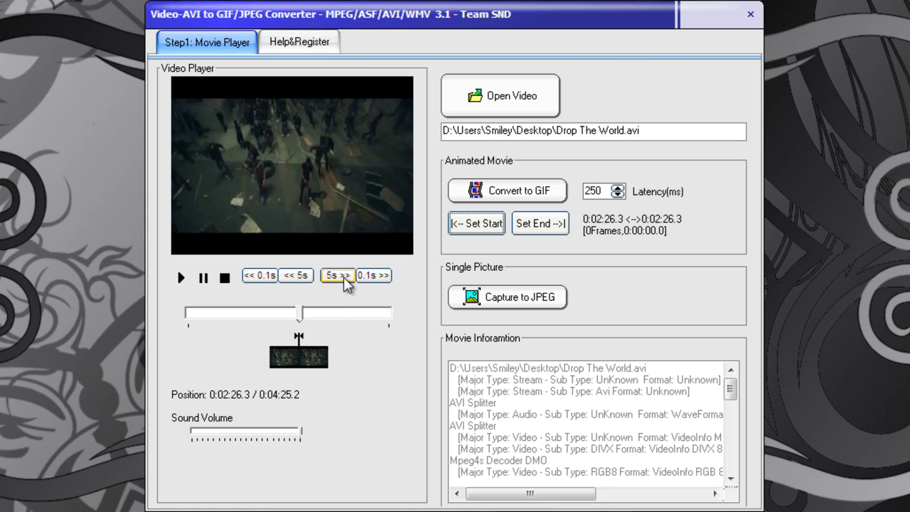
Step the playhead forward from 2:26.3 in tenth-second increments to about 0:02:30.6.
{"action": "left_click", "coordinate": [370, 277]}
{"action": "left_click", "coordinate": [370, 277]}
{"action": "left_click", "coordinate": [370, 277]}
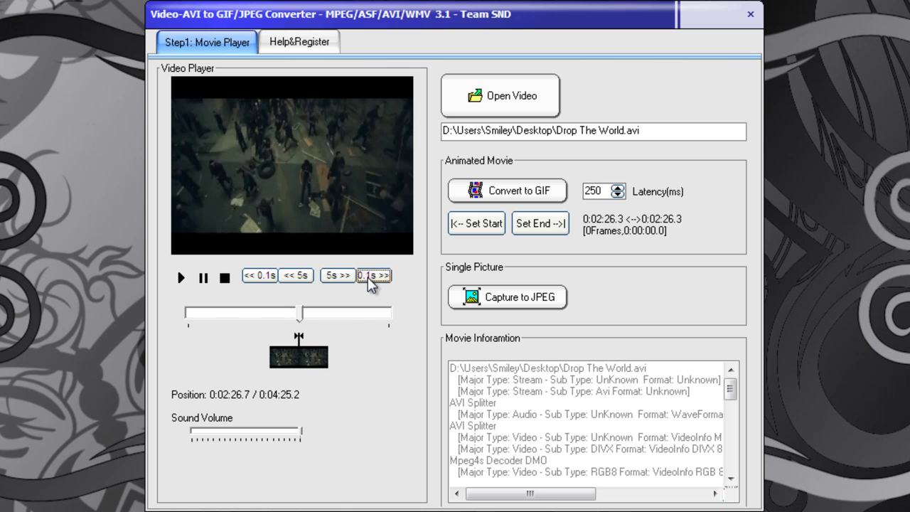
{"action": "double_click", "coordinate": [371, 277]}
{"action": "double_click", "coordinate": [371, 277]}
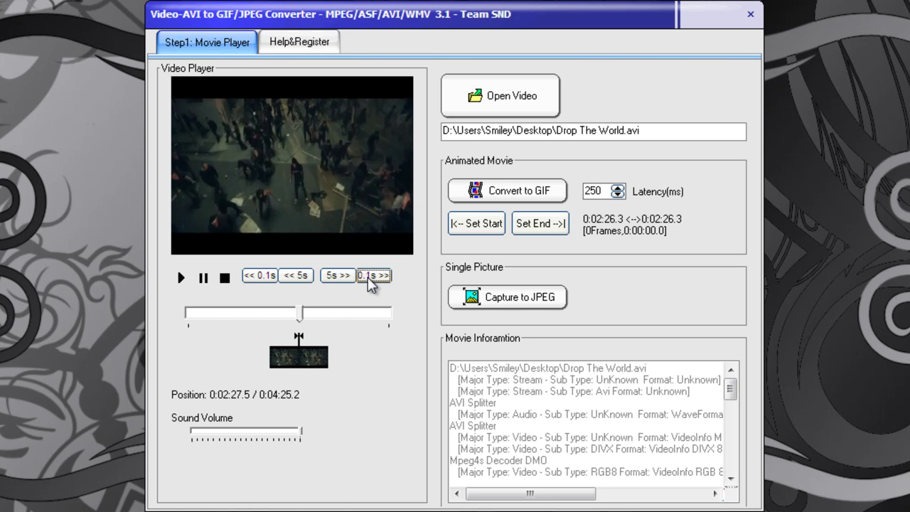
{"action": "left_click", "coordinate": [369, 277]}
{"action": "double_click", "coordinate": [369, 277]}
{"action": "left_click", "coordinate": [370, 277]}
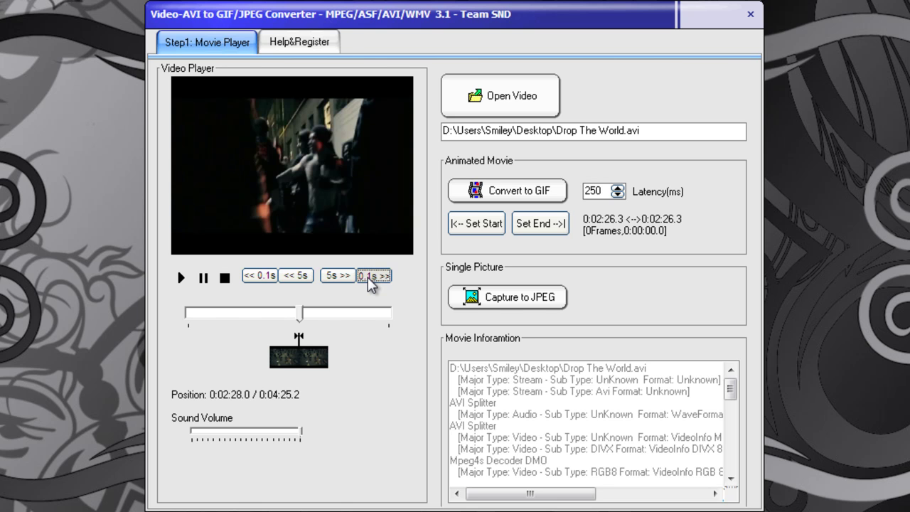
{"action": "double_click", "coordinate": [370, 277]}
{"action": "left_click", "coordinate": [371, 277]}
{"action": "double_click", "coordinate": [370, 277]}
{"action": "left_click", "coordinate": [370, 277]}
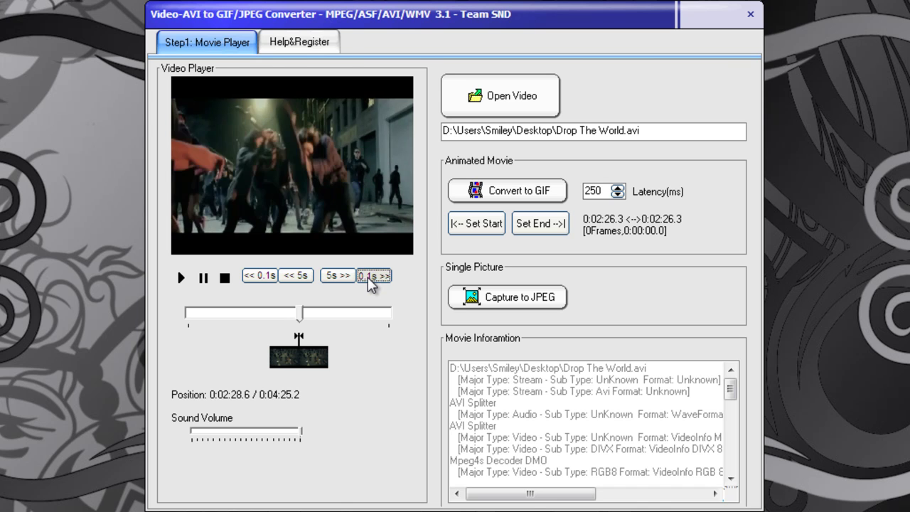
{"action": "double_click", "coordinate": [370, 277]}
{"action": "left_click", "coordinate": [370, 277]}
{"action": "double_click", "coordinate": [371, 277]}
{"action": "left_click", "coordinate": [370, 278]}
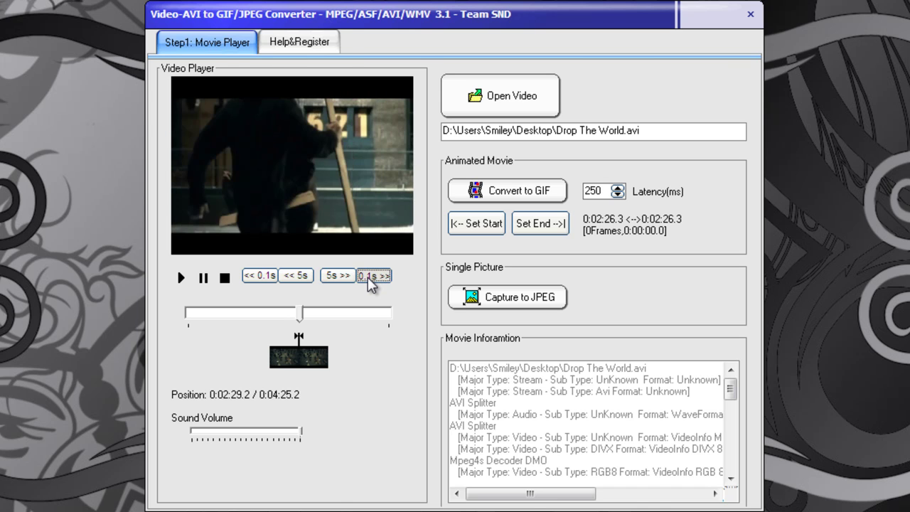
{"action": "double_click", "coordinate": [370, 277]}
{"action": "left_click", "coordinate": [370, 277]}
{"action": "left_click", "coordinate": [370, 277]}
{"action": "double_click", "coordinate": [370, 277]}
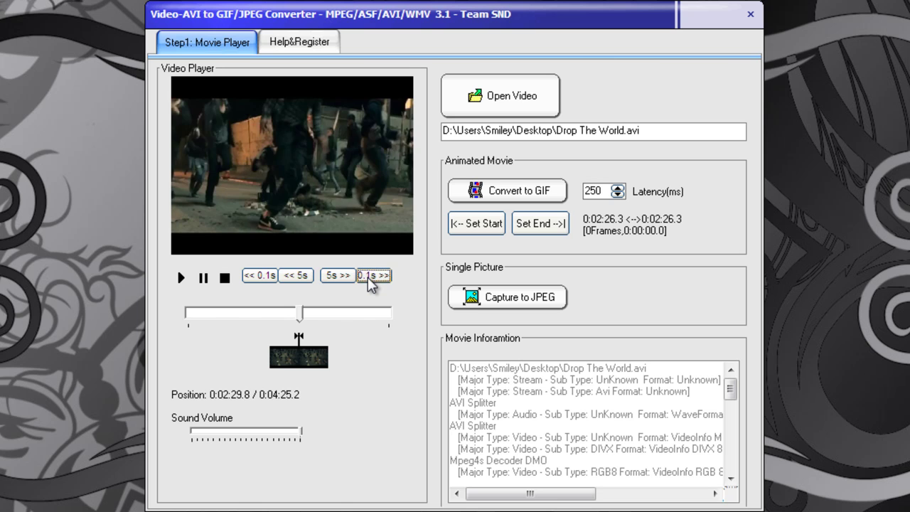
{"action": "left_click", "coordinate": [370, 277]}
{"action": "double_click", "coordinate": [370, 277]}
{"action": "left_click", "coordinate": [370, 278]}
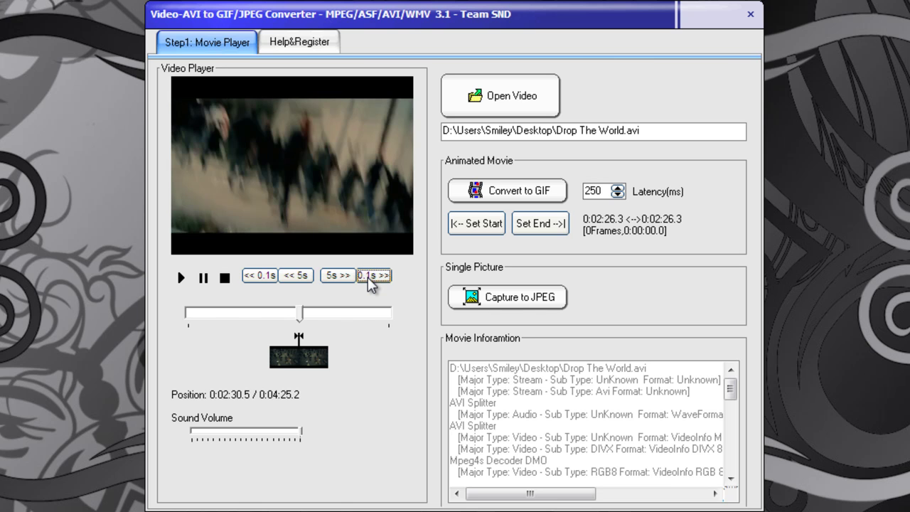
Fine-step on to 0:02:33.1, then back one tenth to 0:02:32.9.
{"action": "left_click", "coordinate": [371, 277]}
{"action": "double_click", "coordinate": [370, 278]}
{"action": "left_click", "coordinate": [370, 277]}
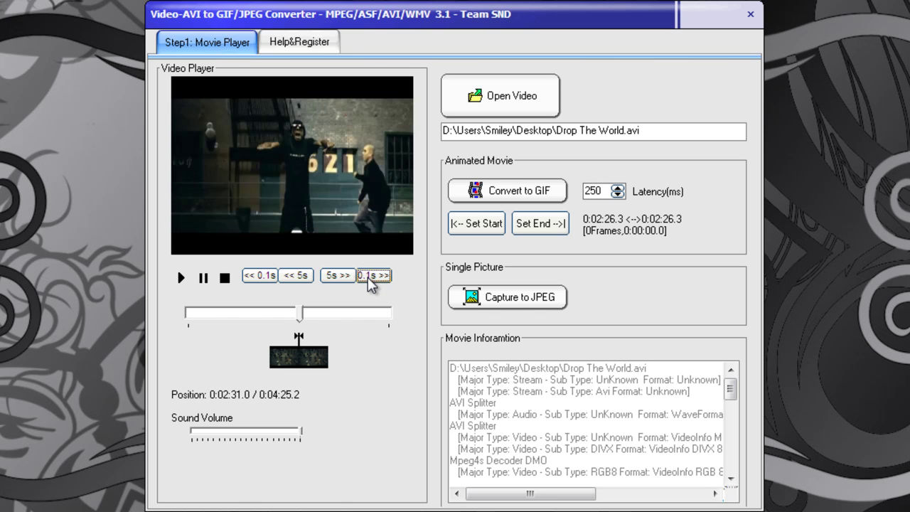
{"action": "double_click", "coordinate": [370, 277]}
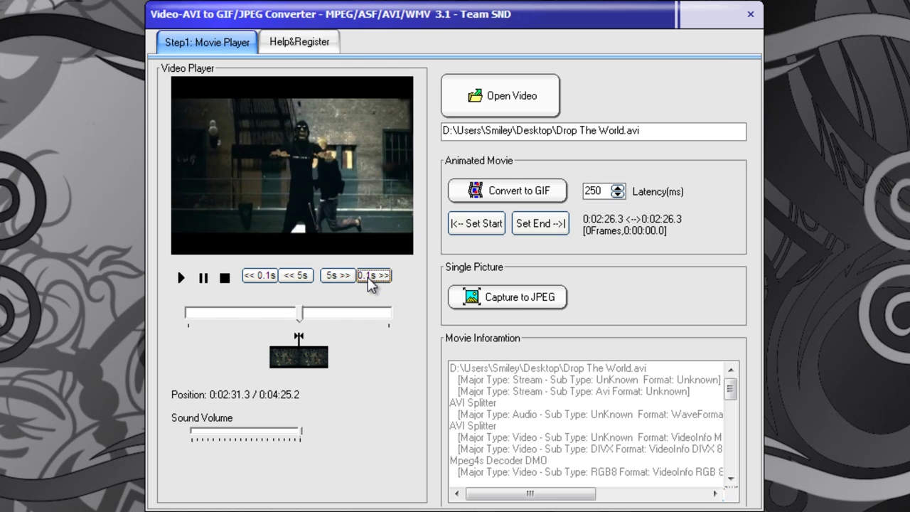
{"action": "left_click", "coordinate": [371, 278]}
{"action": "double_click", "coordinate": [370, 277]}
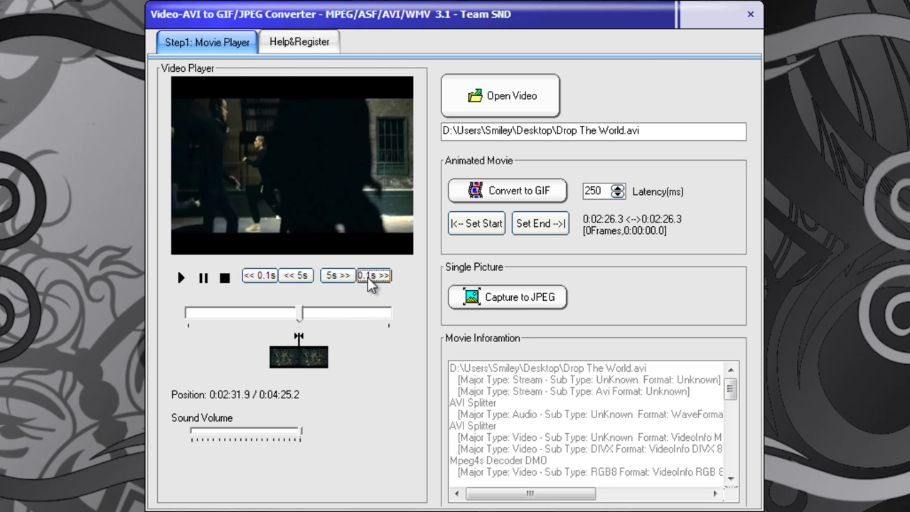
{"action": "left_click", "coordinate": [371, 277]}
{"action": "double_click", "coordinate": [371, 277]}
{"action": "left_click", "coordinate": [370, 277]}
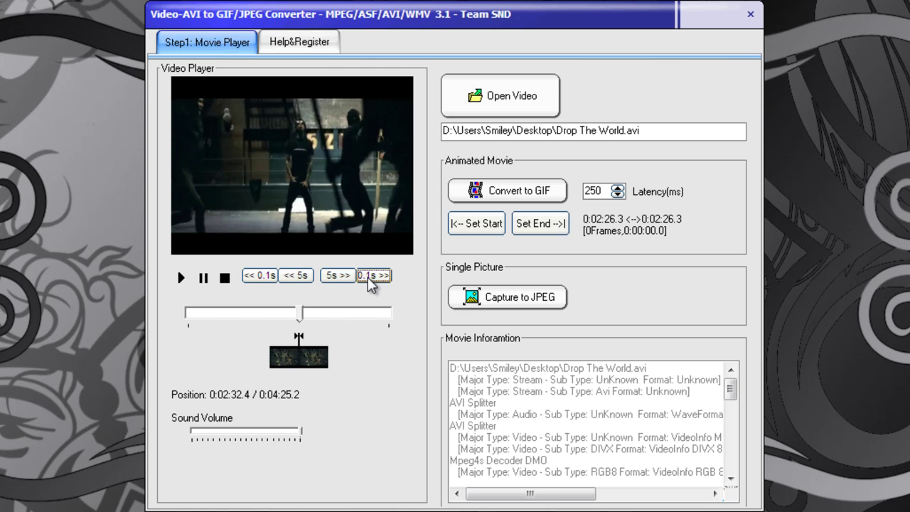
{"action": "left_click", "coordinate": [370, 278]}
{"action": "left_click", "coordinate": [370, 277]}
{"action": "double_click", "coordinate": [370, 277]}
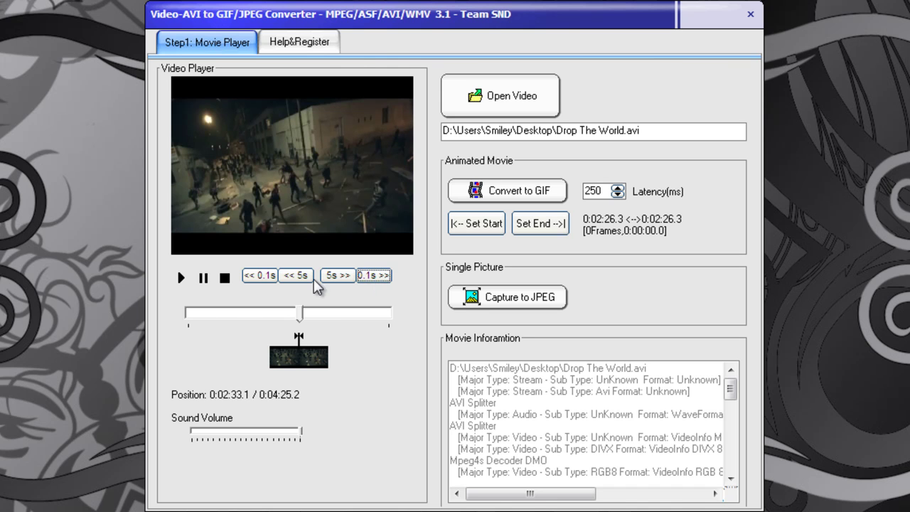
{"action": "left_click", "coordinate": [257, 278]}
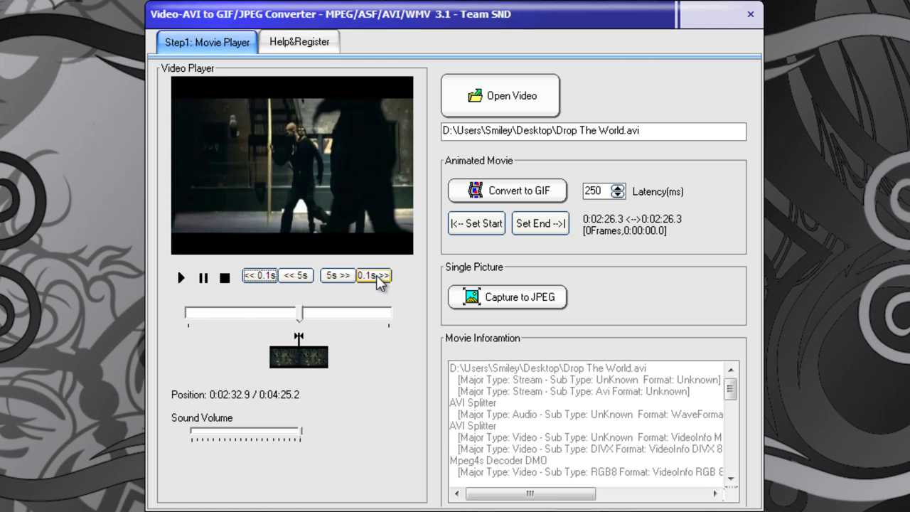
Set the clip end at 0:02:32.9 and lower latency from 250 to 200 ms.
{"action": "left_click", "coordinate": [539, 226]}
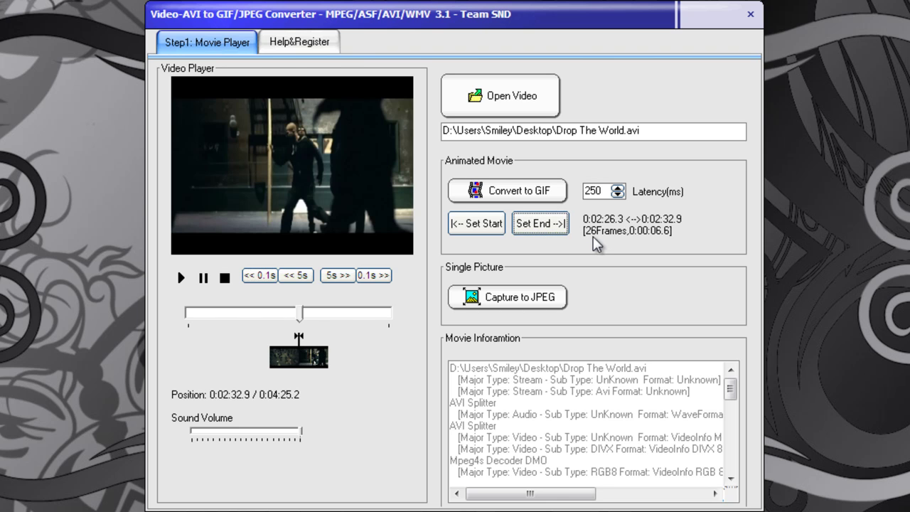
{"action": "left_click", "coordinate": [618, 196]}
{"action": "left_click", "coordinate": [618, 195]}
Convert the 2:26.3–2:32.9 range into a 33-frame GIF and view its preview.
{"action": "left_click", "coordinate": [496, 188]}
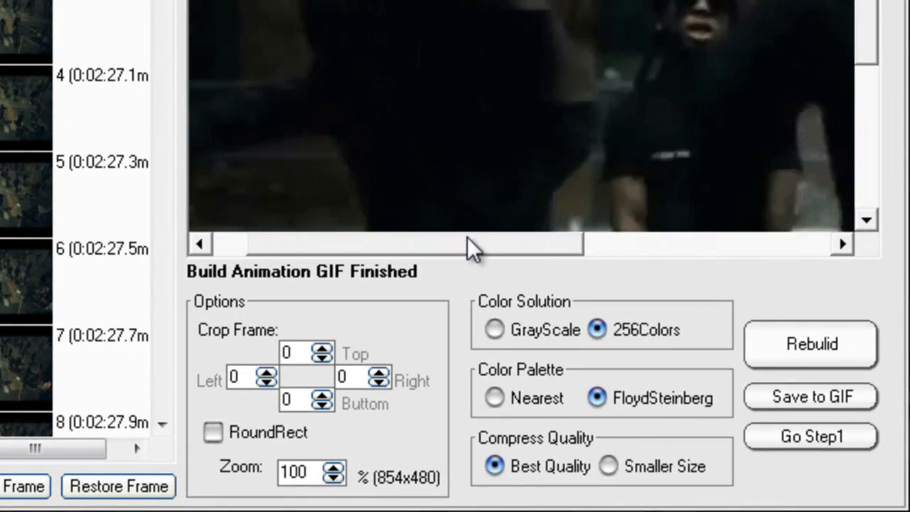
{"action": "left_click_drag", "start_coordinate": [546, 210], "coordinate": [601, 209]}
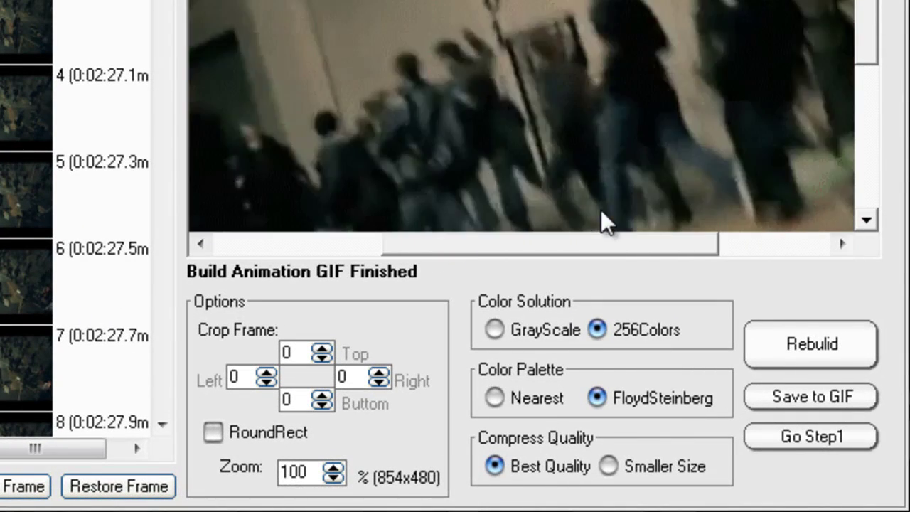
{"action": "left_click_drag", "start_coordinate": [571, 241], "coordinate": [566, 241]}
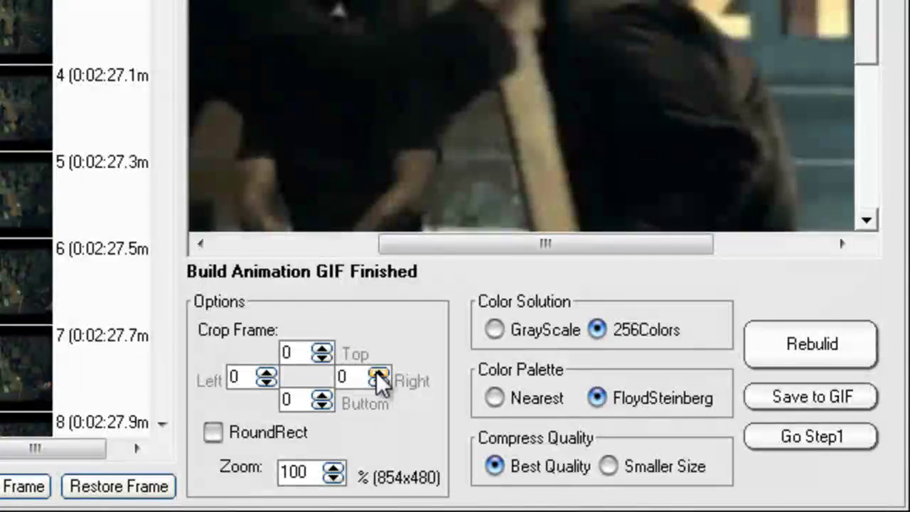
Raise the top, left, right and bottom crops to 20 each.
{"action": "left_click", "coordinate": [376, 372]}
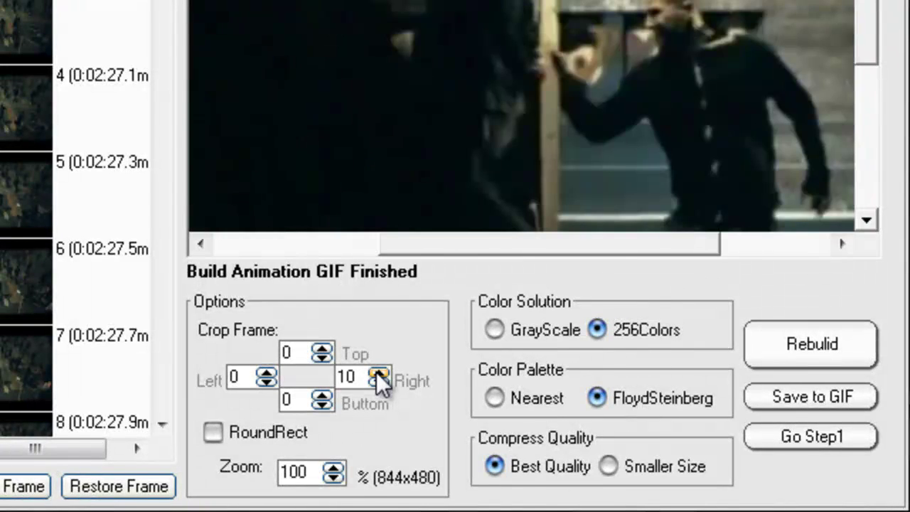
{"action": "left_click", "coordinate": [326, 349]}
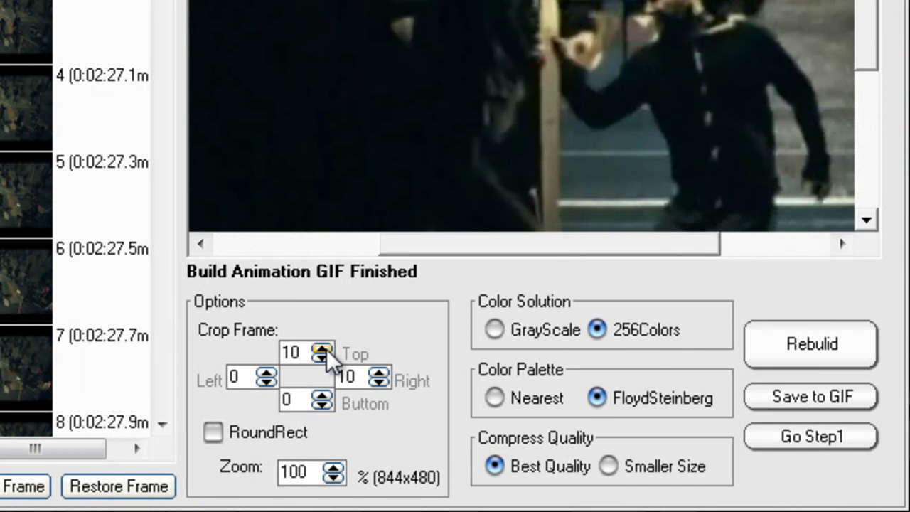
{"action": "left_click", "coordinate": [265, 373]}
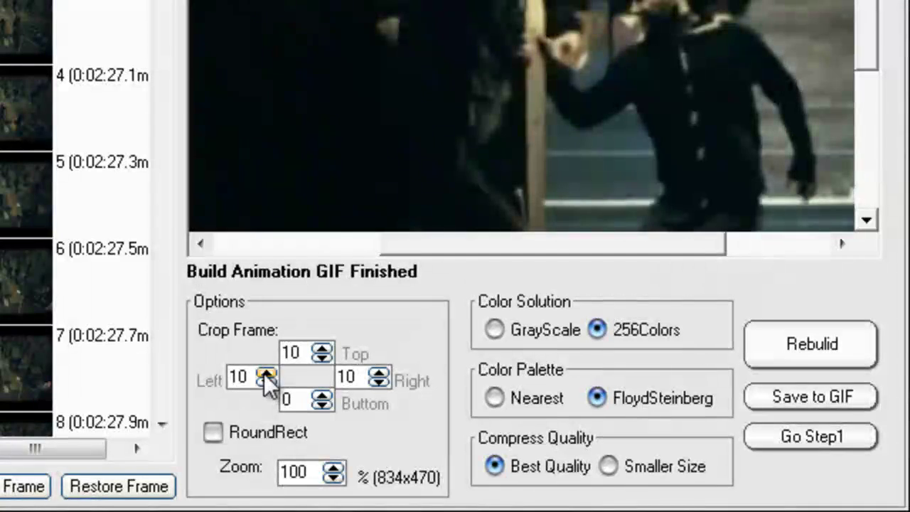
{"action": "left_click", "coordinate": [319, 395]}
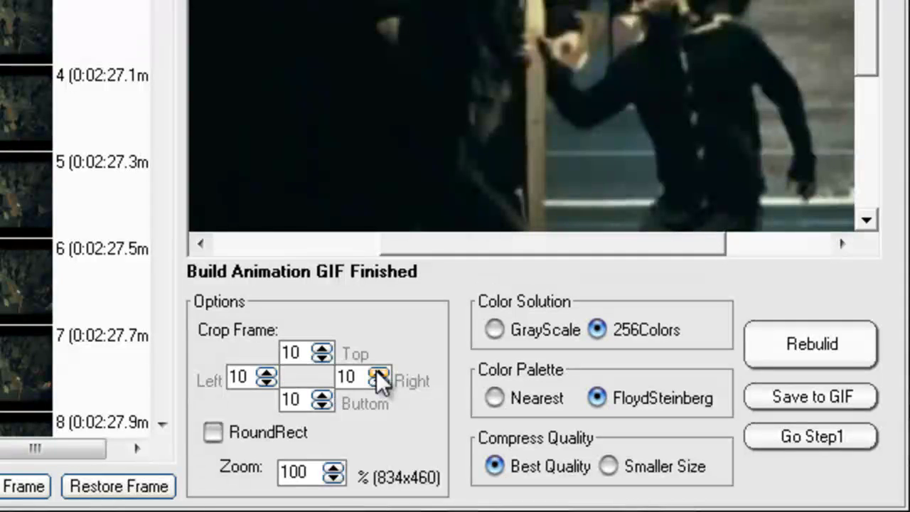
{"action": "left_click", "coordinate": [321, 349]}
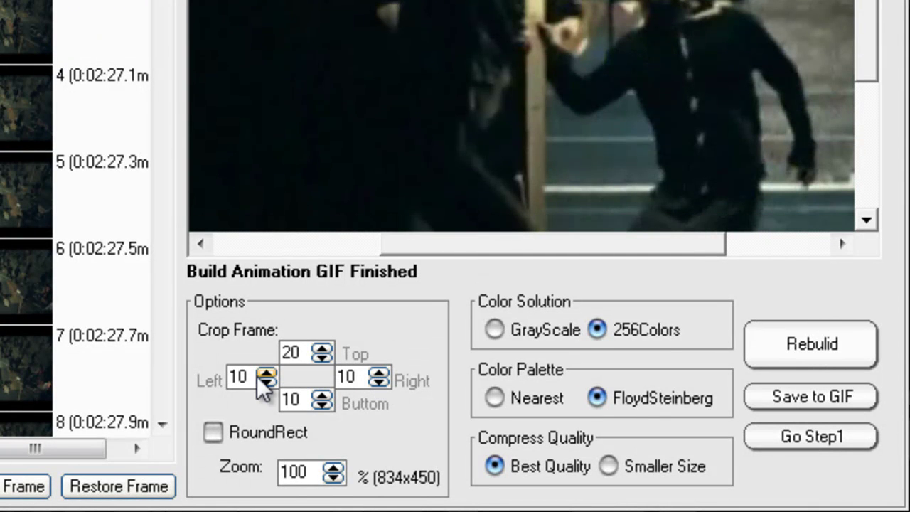
{"action": "left_click", "coordinate": [267, 372]}
{"action": "left_click", "coordinate": [323, 393]}
{"action": "left_click", "coordinate": [379, 373]}
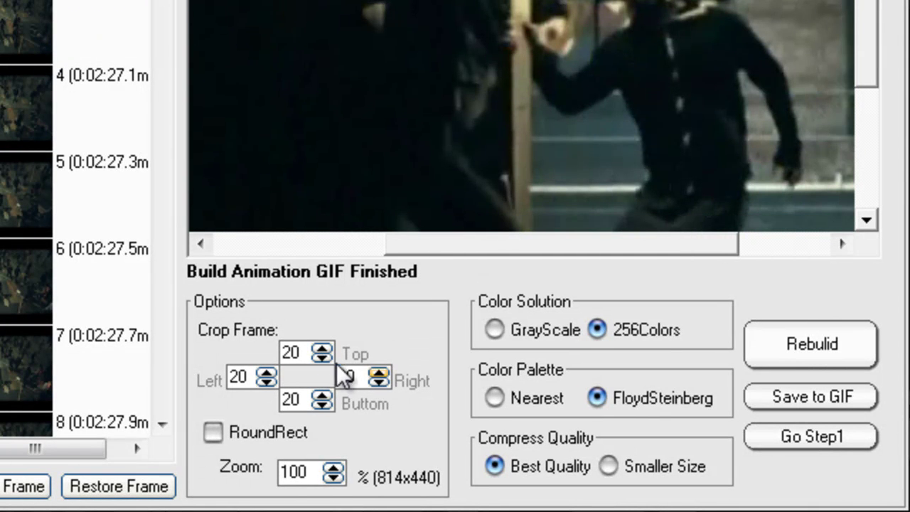
Bring the top and right crops up to 130.
{"action": "left_click", "coordinate": [322, 349]}
{"action": "left_click", "coordinate": [322, 349]}
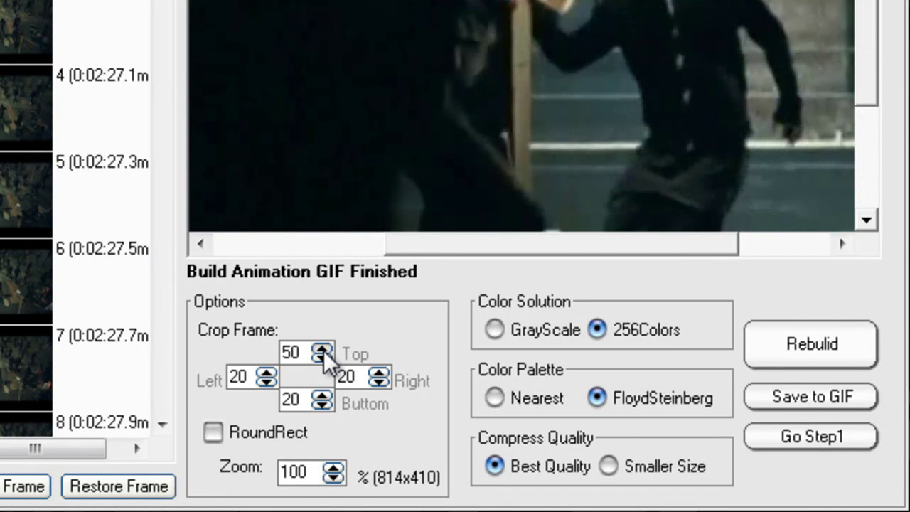
{"action": "double_click", "coordinate": [322, 349]}
{"action": "double_click", "coordinate": [322, 349]}
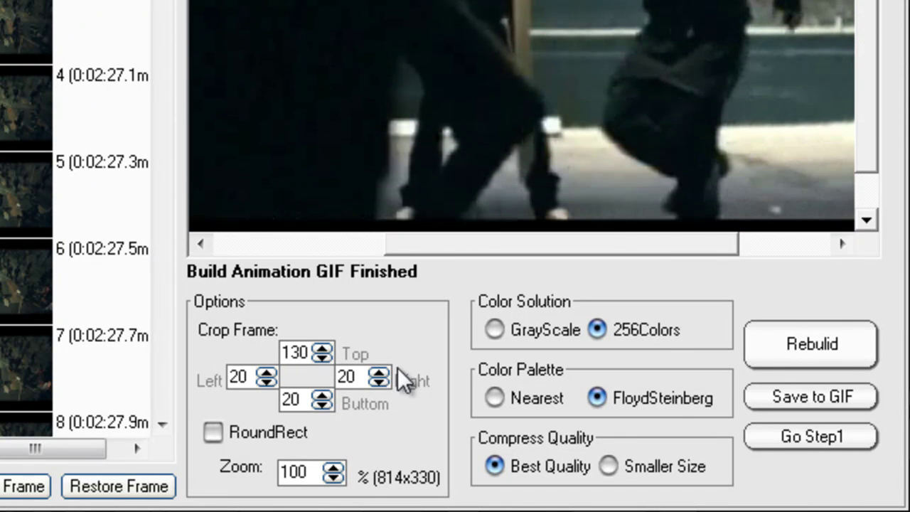
{"action": "left_click", "coordinate": [378, 372]}
{"action": "left_click", "coordinate": [378, 373]}
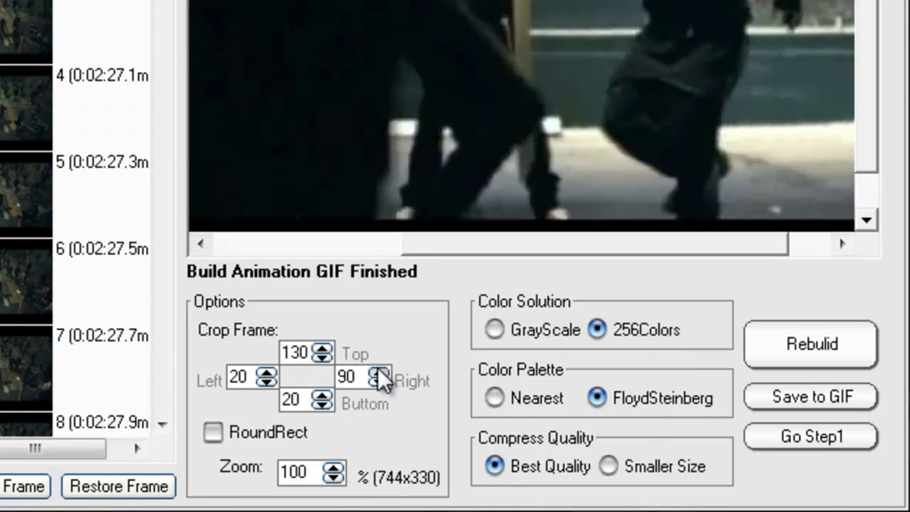
{"action": "left_click", "coordinate": [378, 372]}
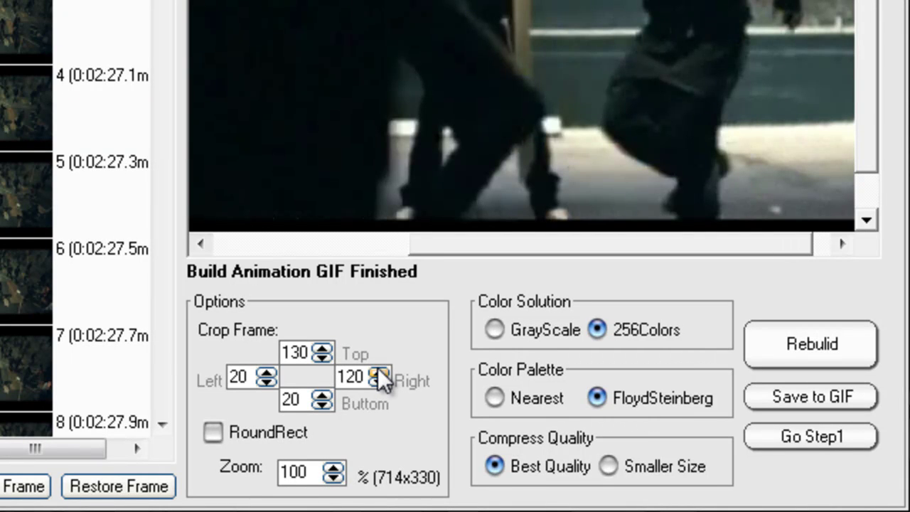
Bring the left and bottom crops to 130.
{"action": "left_click", "coordinate": [267, 372]}
{"action": "left_click", "coordinate": [267, 373]}
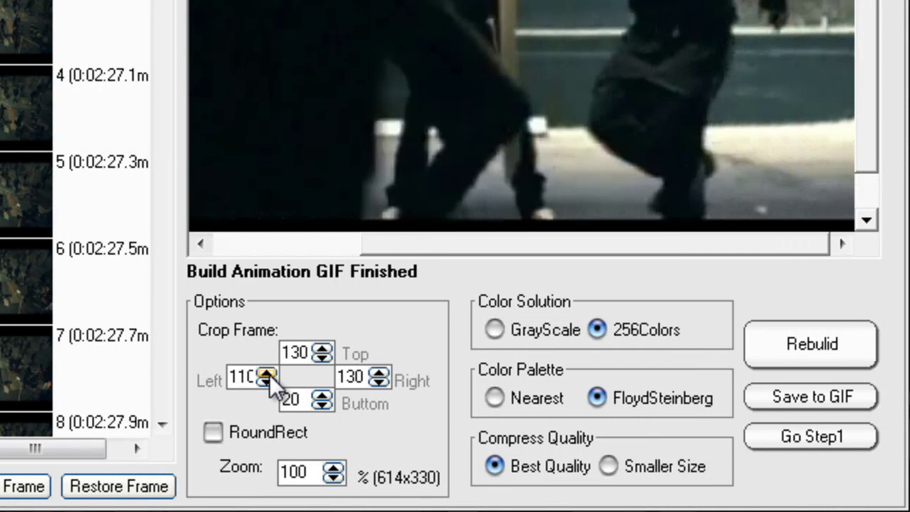
{"action": "left_click", "coordinate": [268, 372]}
{"action": "left_click", "coordinate": [267, 372]}
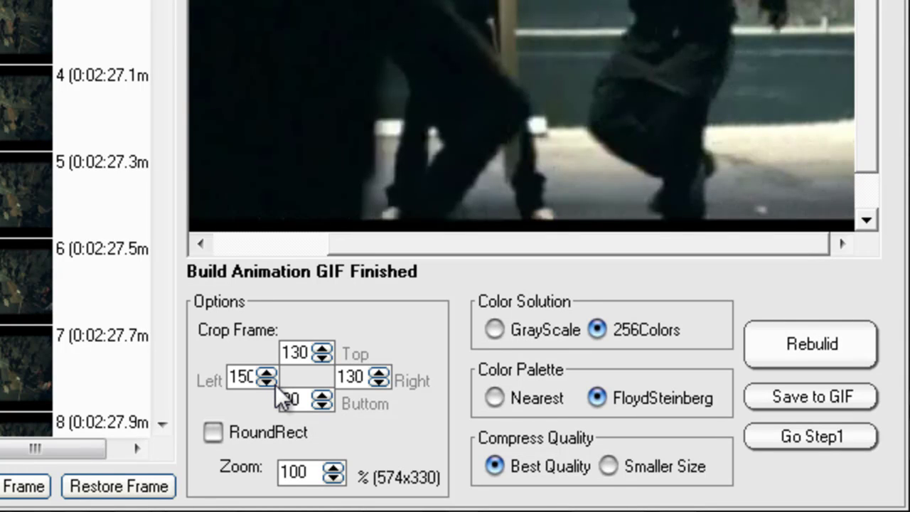
{"action": "left_click", "coordinate": [267, 381]}
{"action": "left_click", "coordinate": [323, 394]}
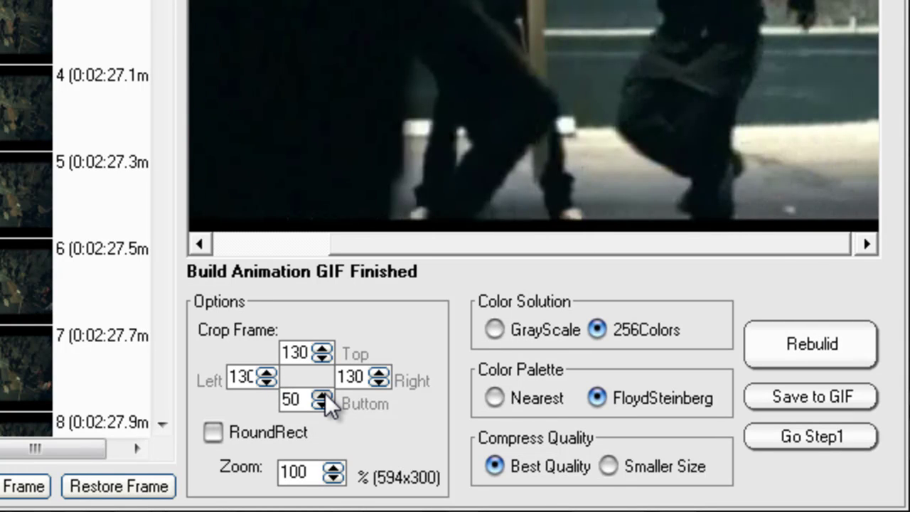
{"action": "left_click", "coordinate": [324, 394]}
{"action": "left_click", "coordinate": [324, 394]}
{"action": "left_click", "coordinate": [323, 393]}
{"action": "left_click", "coordinate": [323, 394]}
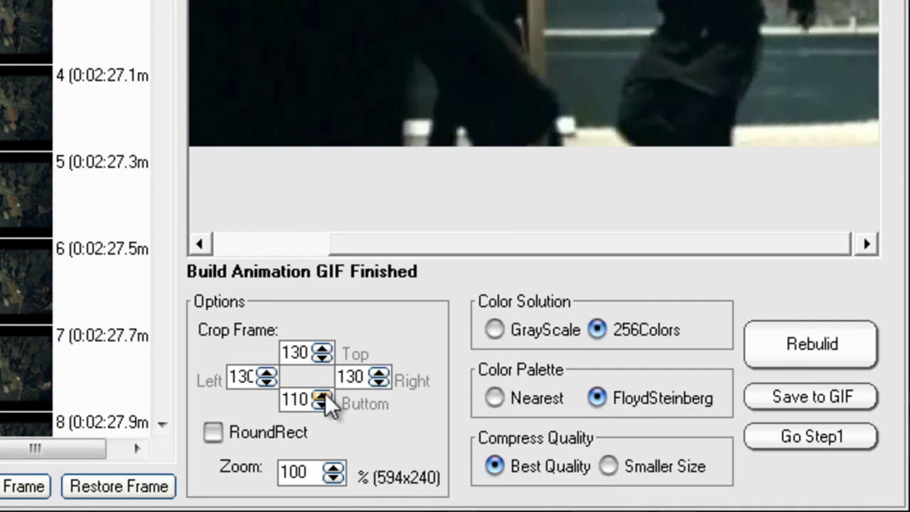
{"action": "left_click", "coordinate": [323, 394]}
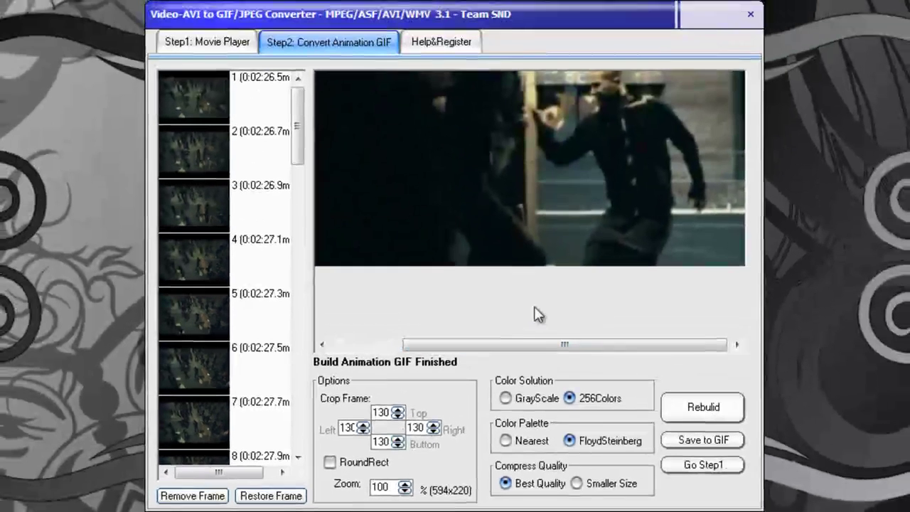
Raise the right crop to 160 and the left crop to 230.
{"action": "left_click_drag", "start_coordinate": [515, 344], "coordinate": [518, 345]}
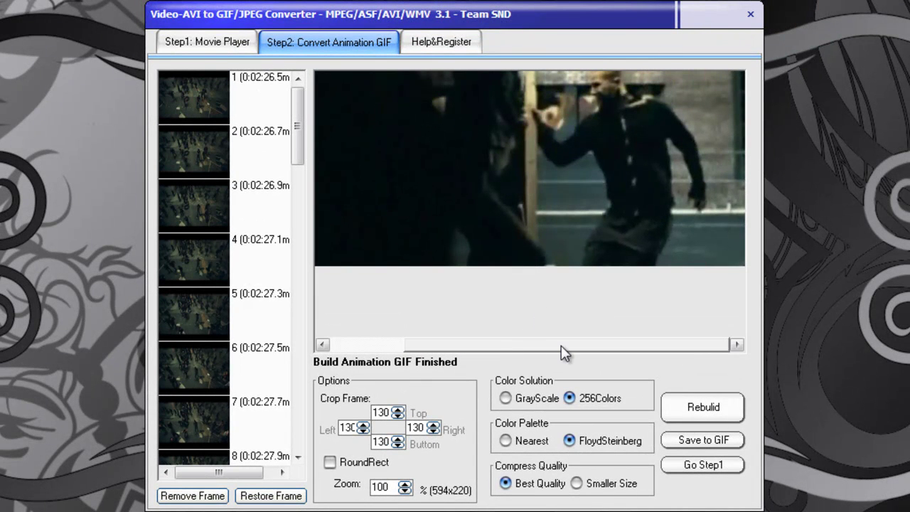
{"action": "left_click", "coordinate": [433, 424]}
{"action": "left_click", "coordinate": [432, 424]}
{"action": "left_click", "coordinate": [432, 424]}
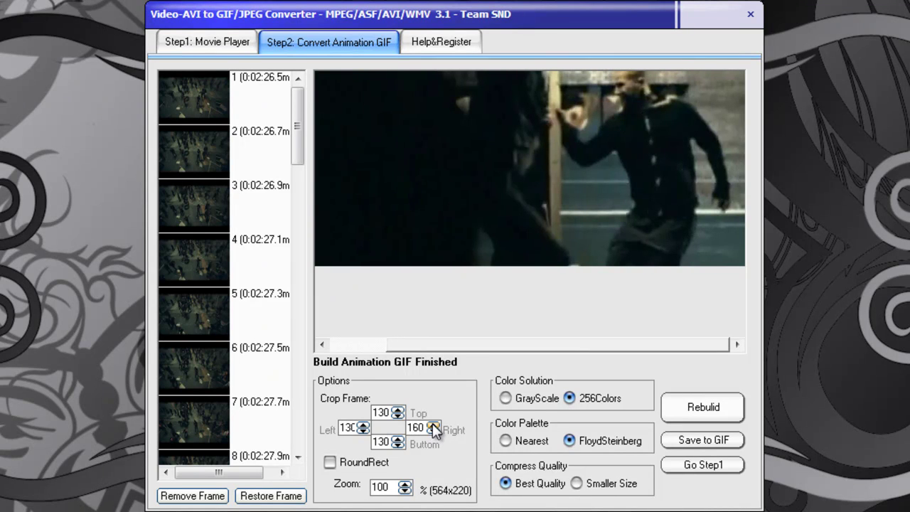
{"action": "left_click", "coordinate": [362, 424]}
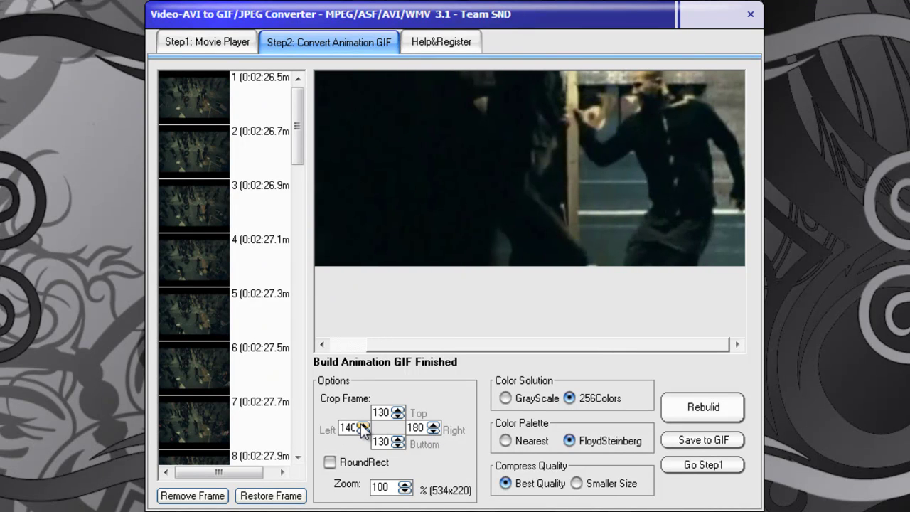
{"action": "left_click", "coordinate": [362, 424]}
{"action": "left_click", "coordinate": [362, 424]}
{"action": "left_click", "coordinate": [362, 424]}
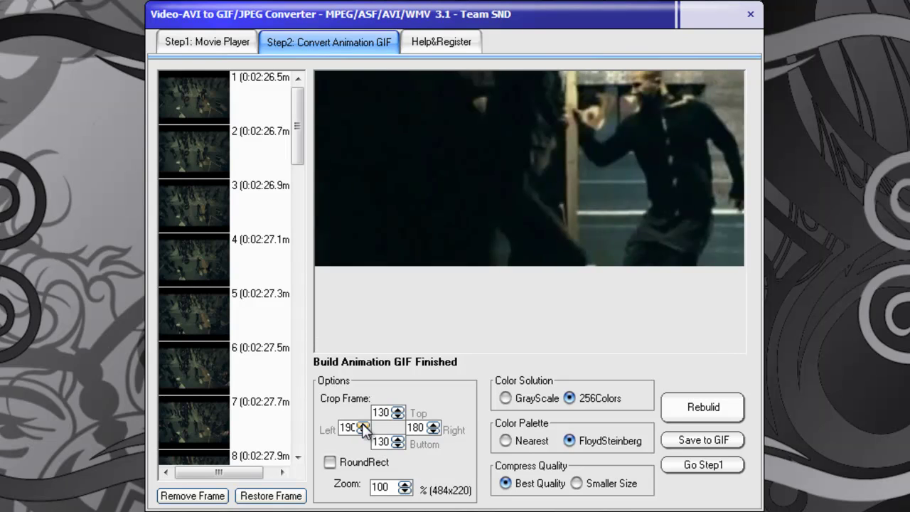
{"action": "left_click", "coordinate": [362, 424]}
{"action": "left_click", "coordinate": [361, 424]}
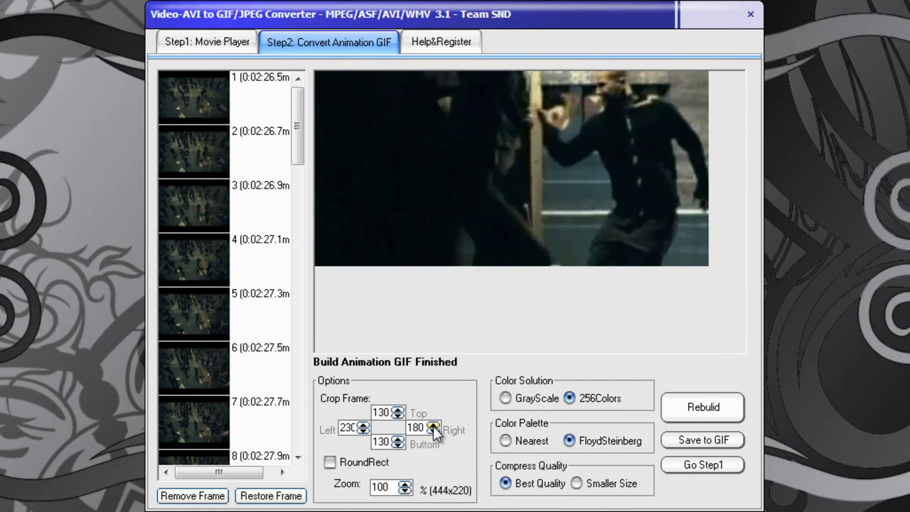
Finish the crop at right 190, top 40 and bottom 30.
{"action": "left_click", "coordinate": [433, 425]}
{"action": "left_click", "coordinate": [397, 410]}
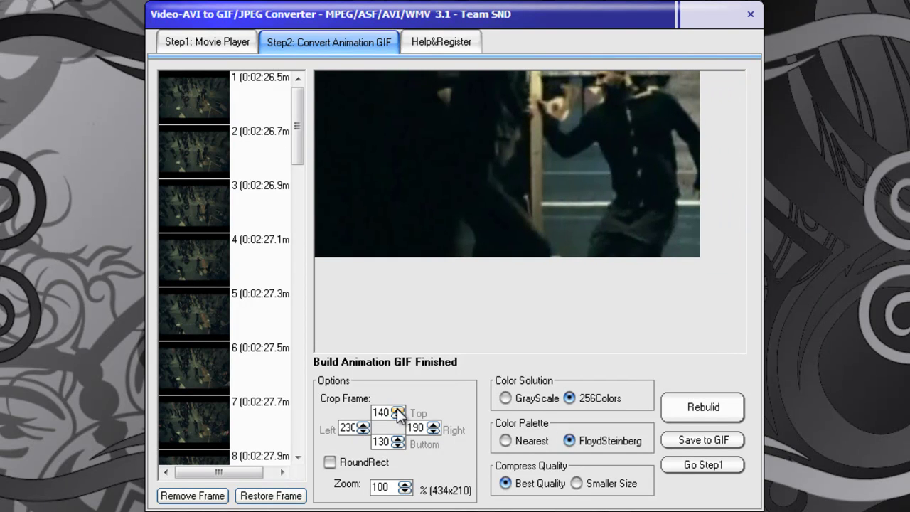
{"action": "left_click", "coordinate": [397, 416]}
{"action": "double_click", "coordinate": [397, 416]}
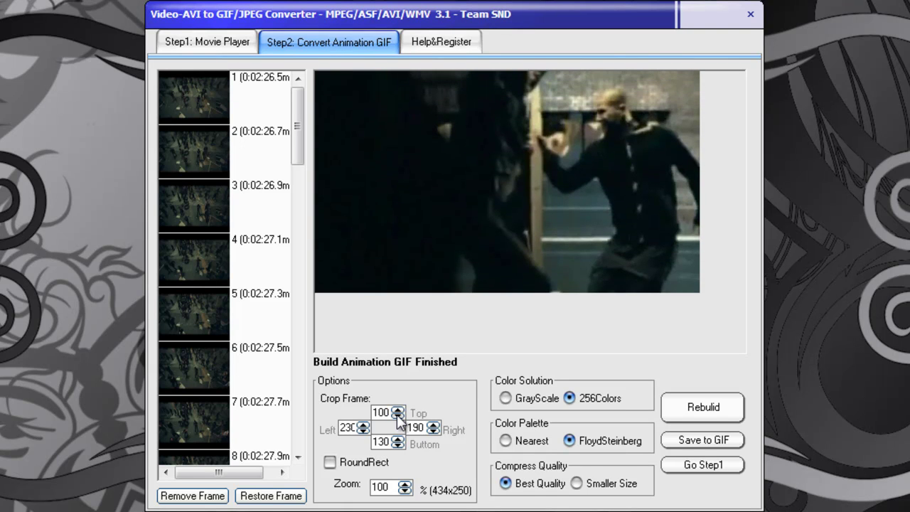
{"action": "double_click", "coordinate": [397, 415]}
{"action": "double_click", "coordinate": [397, 416]}
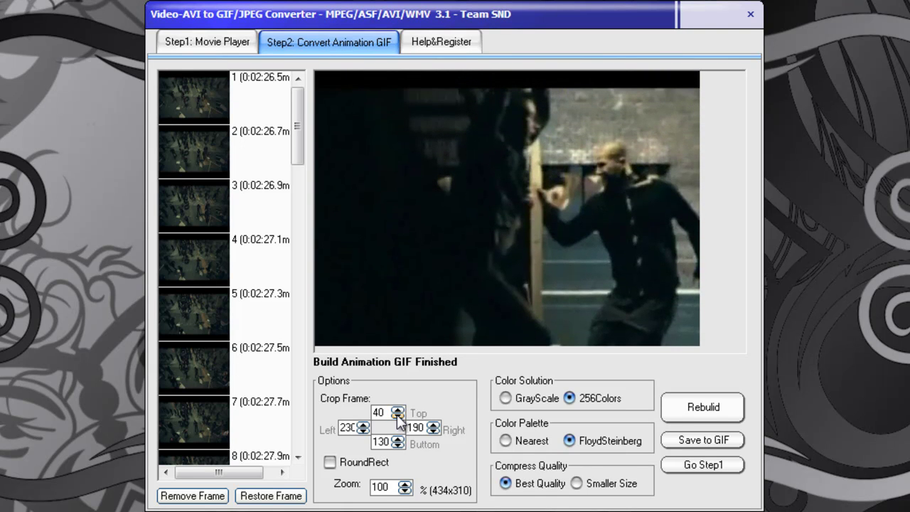
{"action": "left_click", "coordinate": [397, 445]}
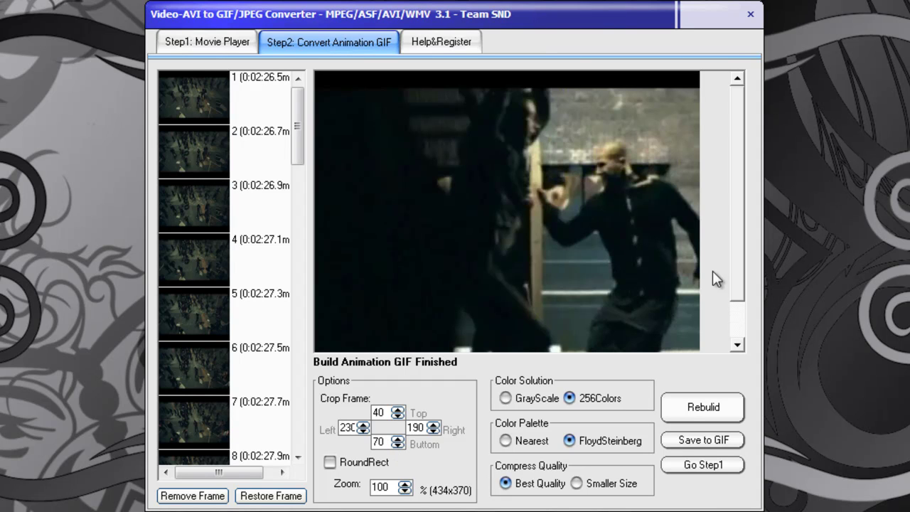
{"action": "left_click", "coordinate": [732, 322]}
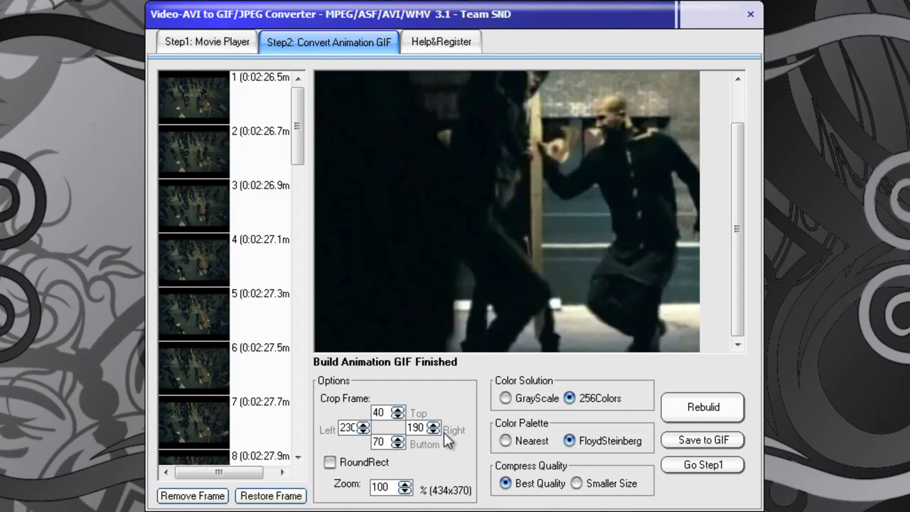
{"action": "left_click", "coordinate": [397, 445]}
{"action": "double_click", "coordinate": [398, 445]}
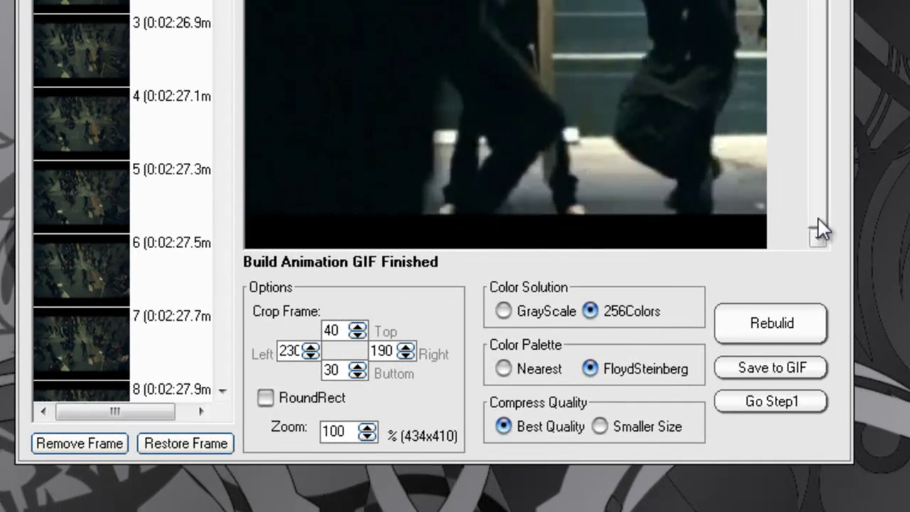
{"action": "left_click_drag", "start_coordinate": [737, 306], "coordinate": [737, 224]}
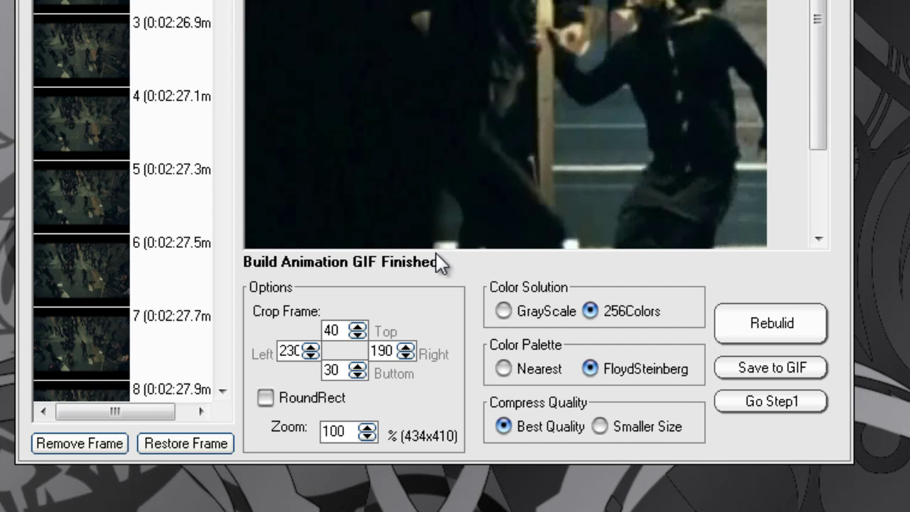
Scale the GIF output down to 50% zoom.
{"action": "left_click", "coordinate": [367, 434]}
{"action": "left_click", "coordinate": [367, 435]}
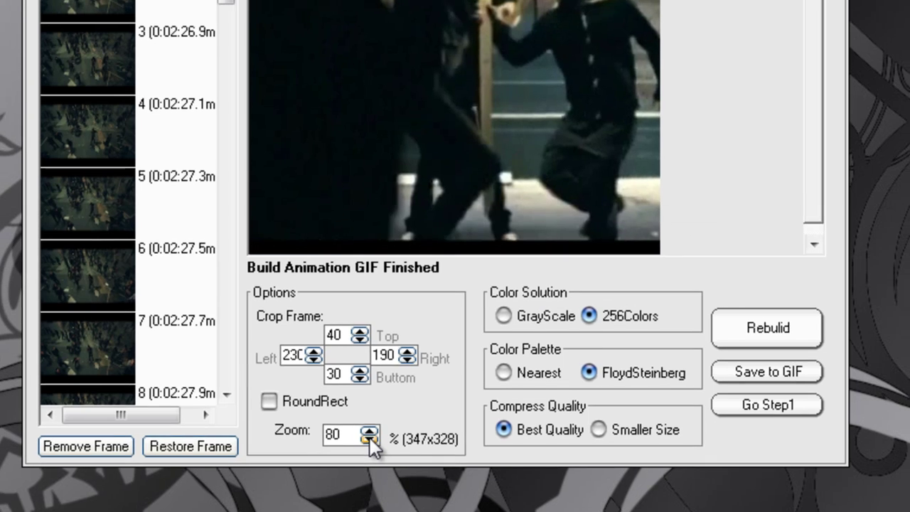
{"action": "left_click", "coordinate": [370, 438]}
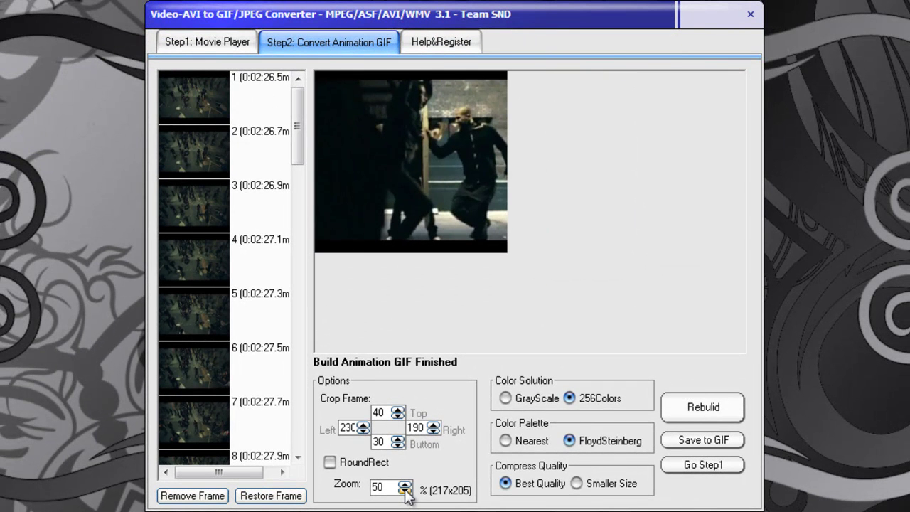
Reduce the right crop to zero.
{"action": "left_click", "coordinate": [433, 431]}
{"action": "left_click", "coordinate": [434, 430]}
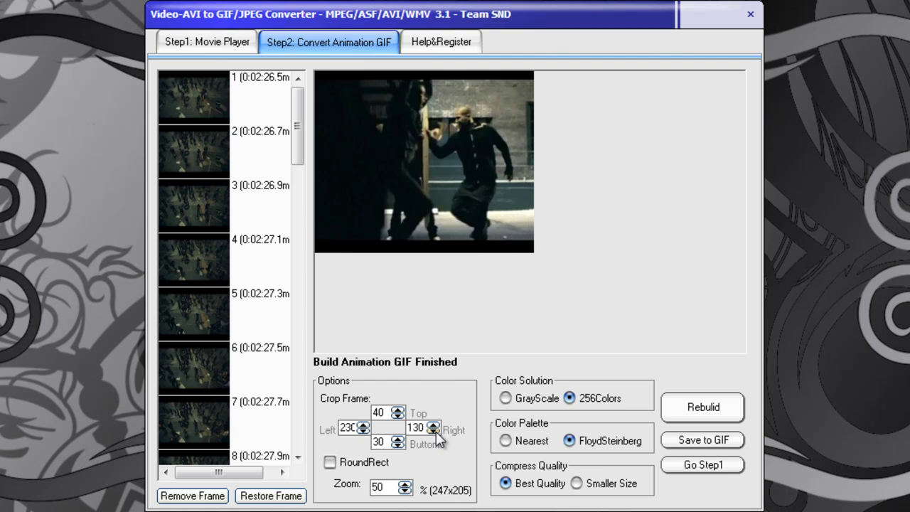
{"action": "left_click", "coordinate": [433, 431]}
{"action": "left_click", "coordinate": [435, 431]}
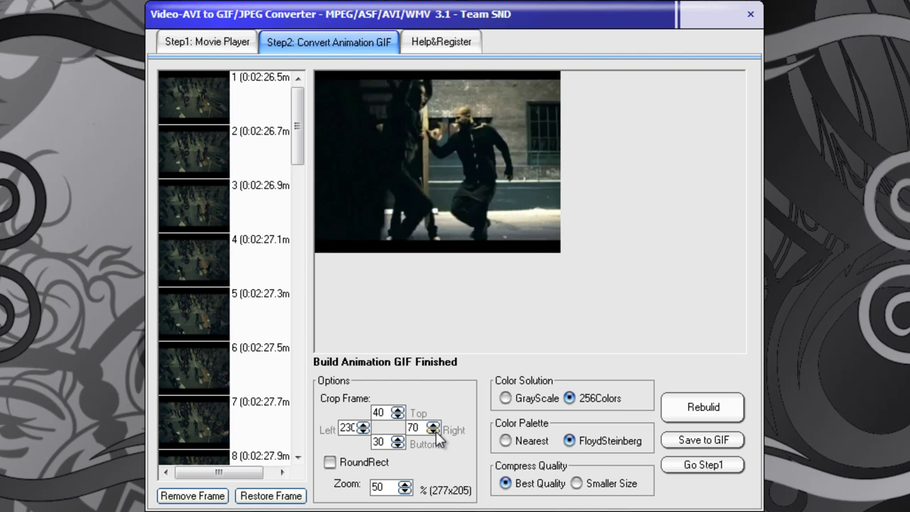
{"action": "left_click", "coordinate": [436, 431]}
{"action": "left_click", "coordinate": [435, 431]}
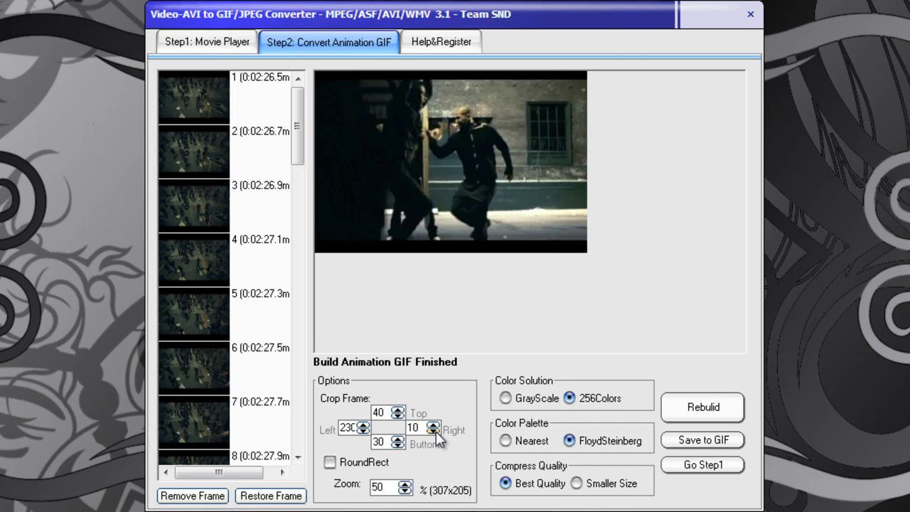
{"action": "left_click", "coordinate": [435, 431]}
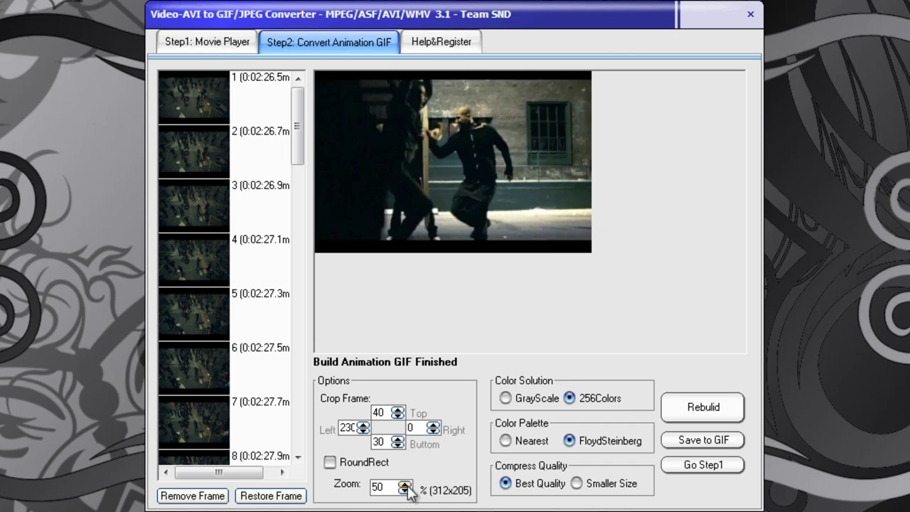
Reduce the left crop to zero.
{"action": "left_click", "coordinate": [362, 430]}
{"action": "left_click", "coordinate": [363, 431]}
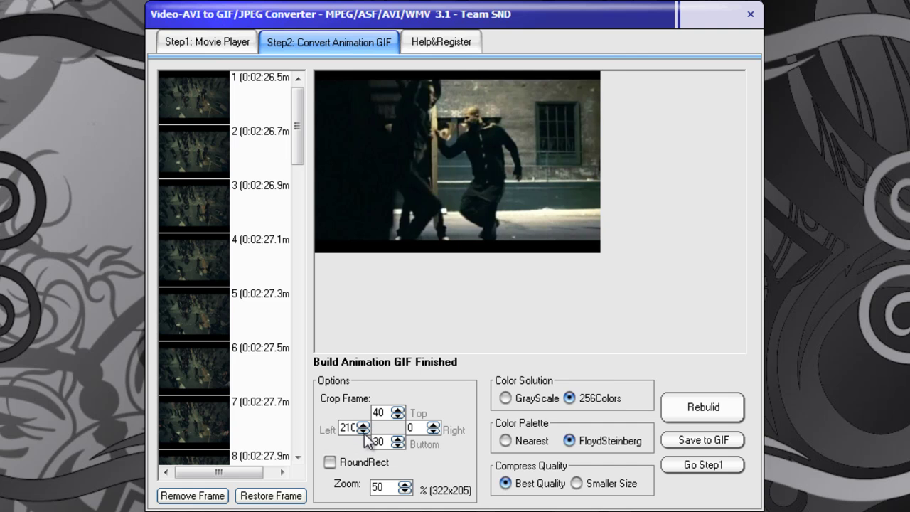
{"action": "double_click", "coordinate": [363, 431]}
{"action": "double_click", "coordinate": [363, 430]}
{"action": "left_click", "coordinate": [363, 431]}
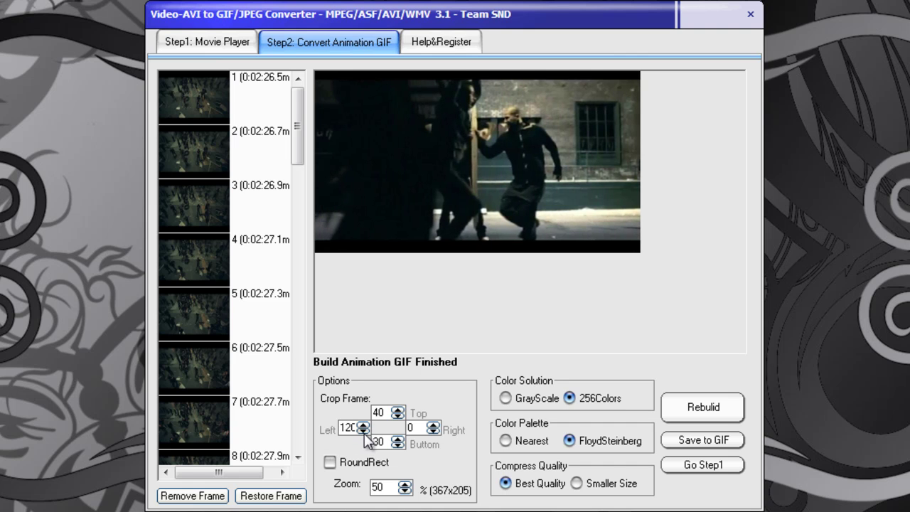
{"action": "double_click", "coordinate": [363, 430]}
{"action": "left_click", "coordinate": [363, 430]}
{"action": "double_click", "coordinate": [363, 430]}
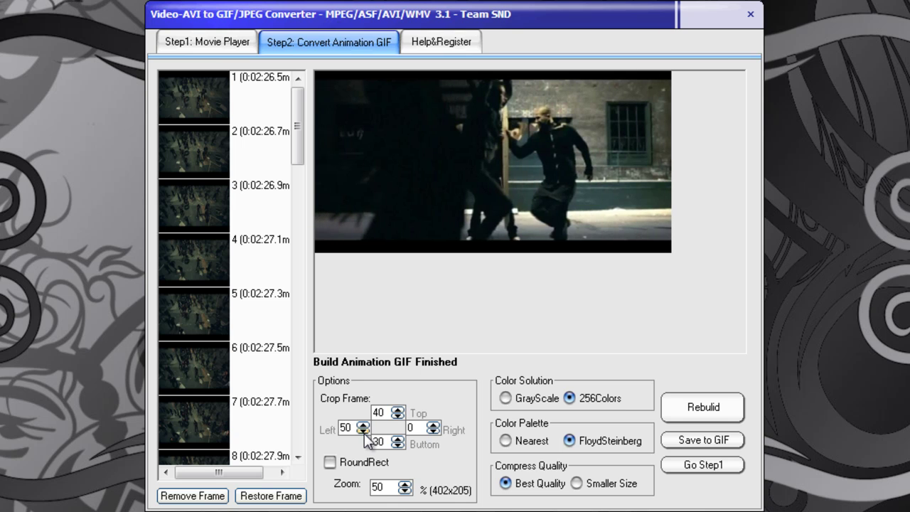
{"action": "left_click", "coordinate": [364, 430]}
{"action": "triple_click", "coordinate": [363, 431]}
{"action": "left_click", "coordinate": [363, 431]}
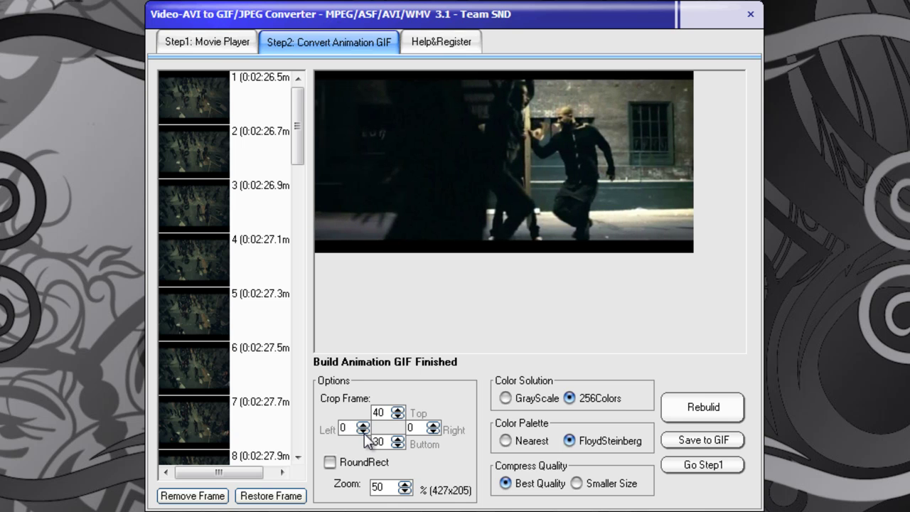
At 50% zoom, crop left 70, right 70, top 30, bottom 20 for 357x215.
{"action": "left_click", "coordinate": [405, 490]}
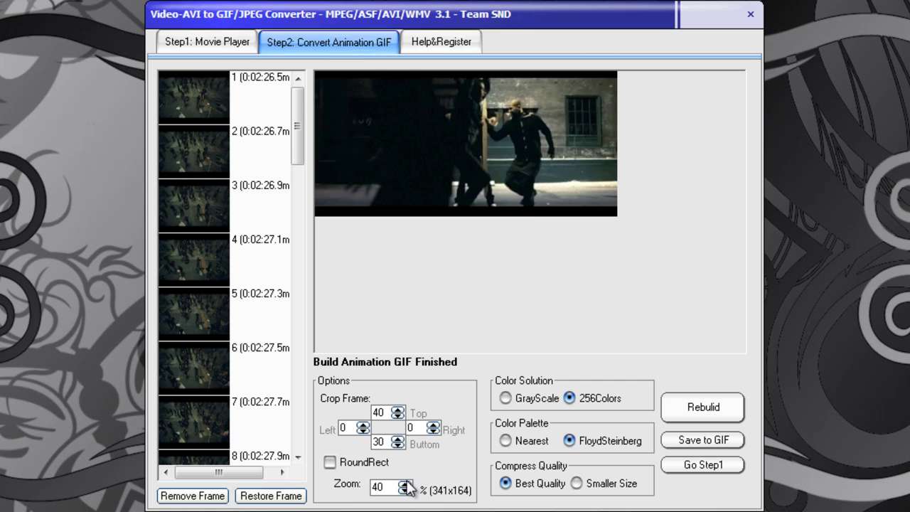
{"action": "left_click", "coordinate": [405, 484]}
{"action": "left_click", "coordinate": [432, 424]}
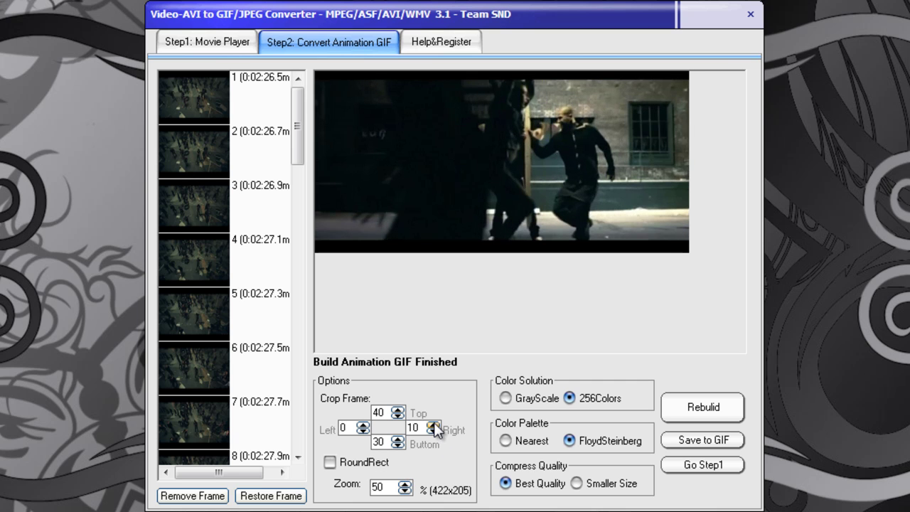
{"action": "left_click", "coordinate": [433, 424]}
{"action": "left_click", "coordinate": [364, 425]}
{"action": "left_click", "coordinate": [364, 425]}
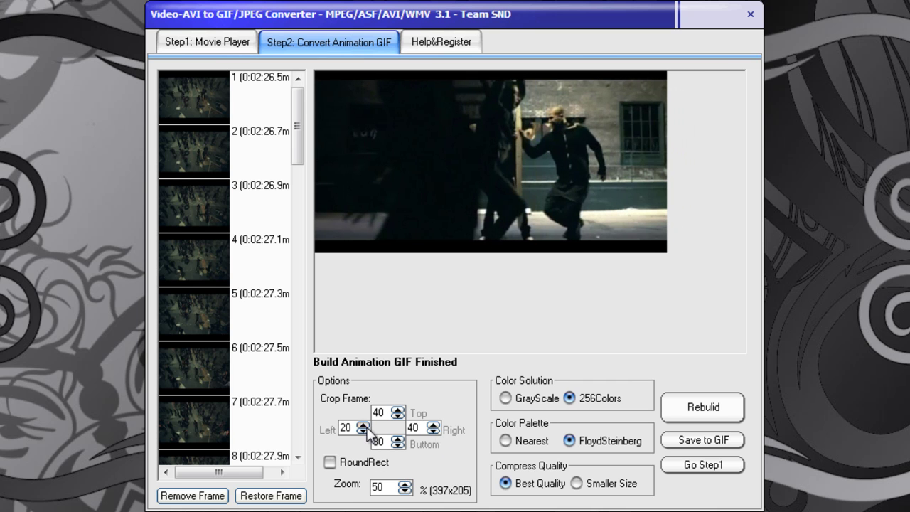
{"action": "left_click", "coordinate": [432, 424]}
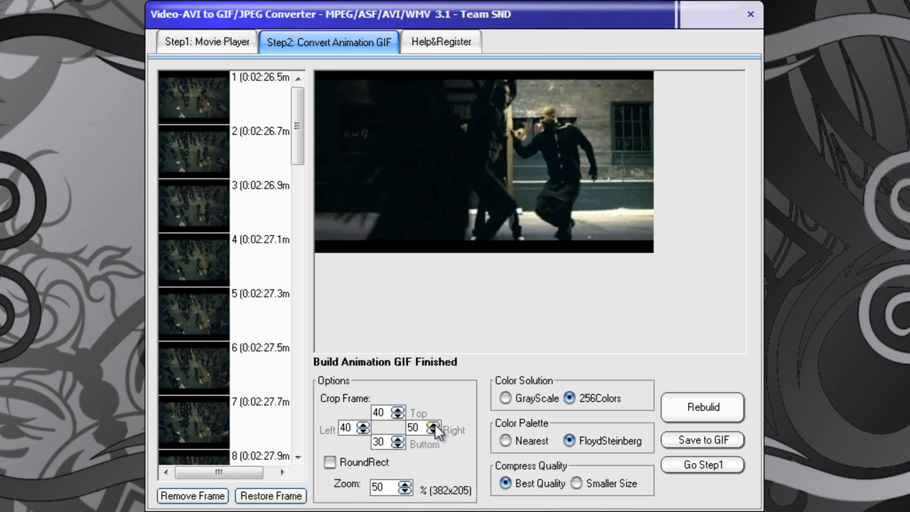
{"action": "left_click", "coordinate": [363, 424]}
{"action": "left_click", "coordinate": [363, 424]}
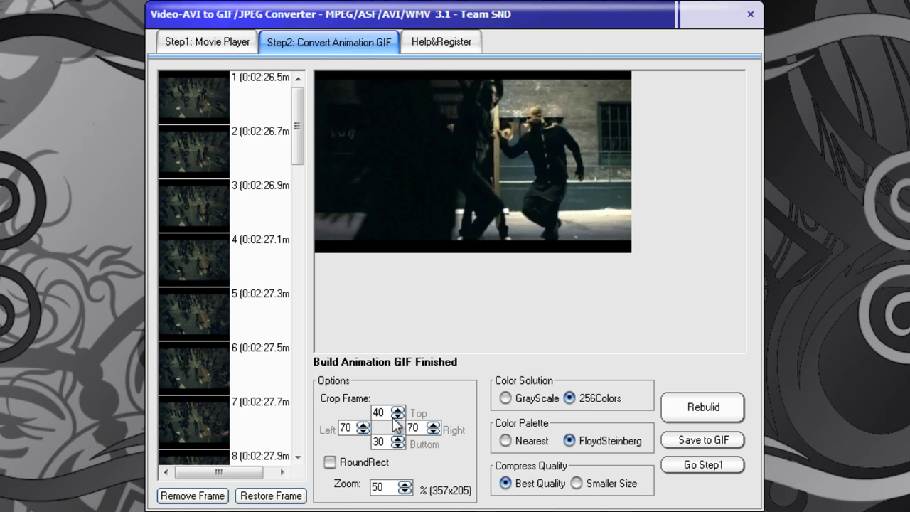
{"action": "left_click", "coordinate": [397, 416]}
{"action": "left_click", "coordinate": [398, 445]}
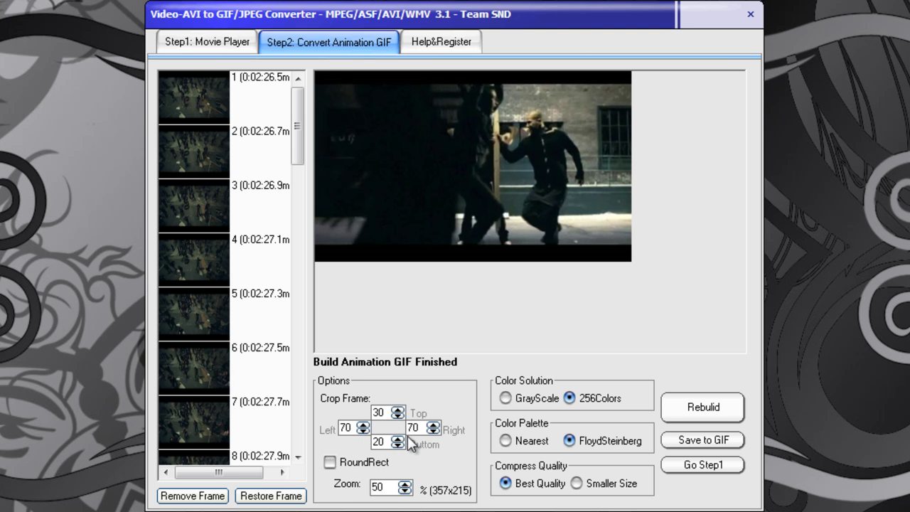
{"action": "mouse_move", "coordinate": [509, 24]}
{"action": "left_mouse_down"}
{"action": "mouse_move", "coordinate": [523, 2]}
{"action": "mouse_move", "coordinate": [532, 6]}
{"action": "left_mouse_up"}
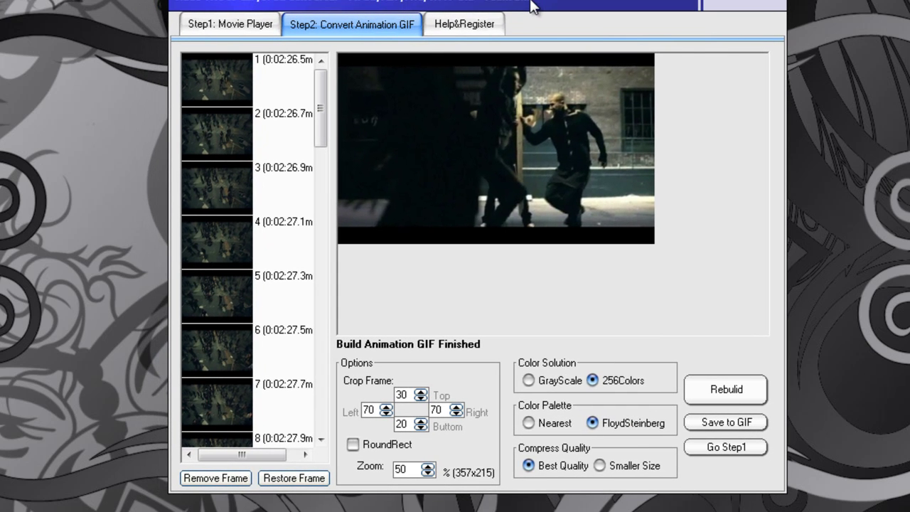
Rebuild the 357x215, 50% animation and switch its colour to GrayScale.
{"action": "left_click", "coordinate": [728, 393]}
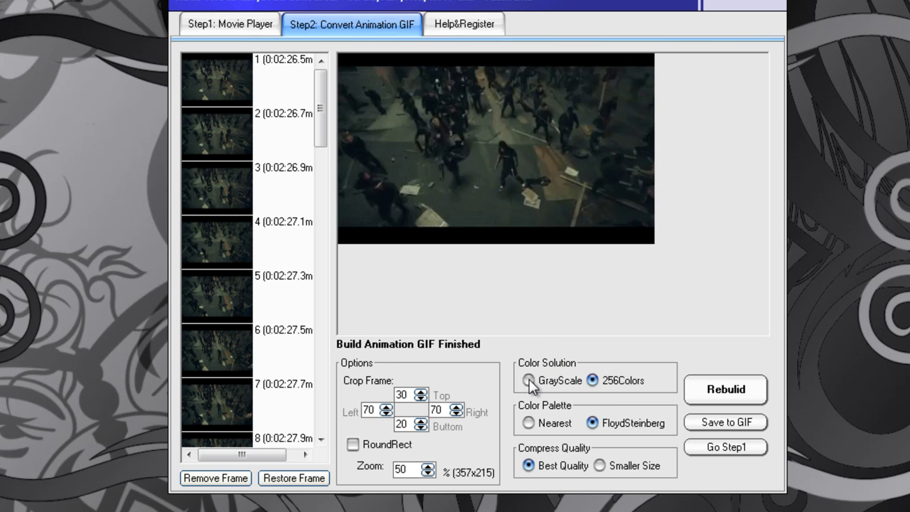
{"action": "left_click", "coordinate": [529, 379]}
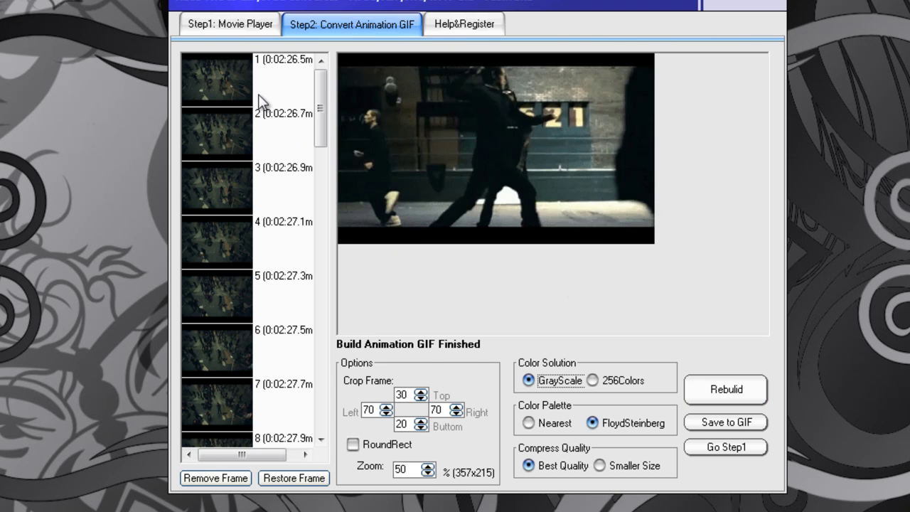
{"action": "left_click", "coordinate": [260, 102]}
{"action": "mouse_move", "coordinate": [319, 116]}
{"action": "left_mouse_down"}
{"action": "mouse_move", "coordinate": [318, 376]}
{"action": "mouse_move", "coordinate": [317, 311]}
{"action": "left_mouse_up"}
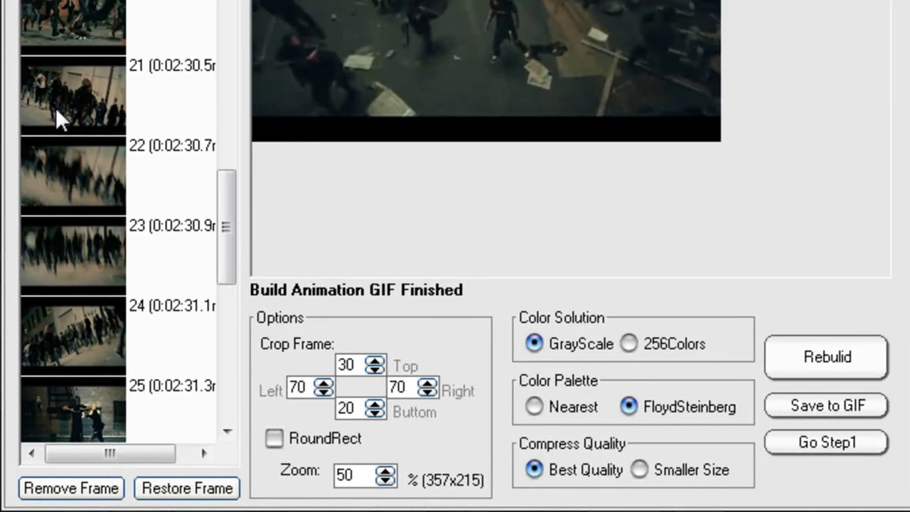
Mark frames 21, 22, 23 and 24 as removed and rebuild the grayscale GIF.
{"action": "left_click", "coordinate": [180, 203]}
{"action": "left_click", "coordinate": [82, 486]}
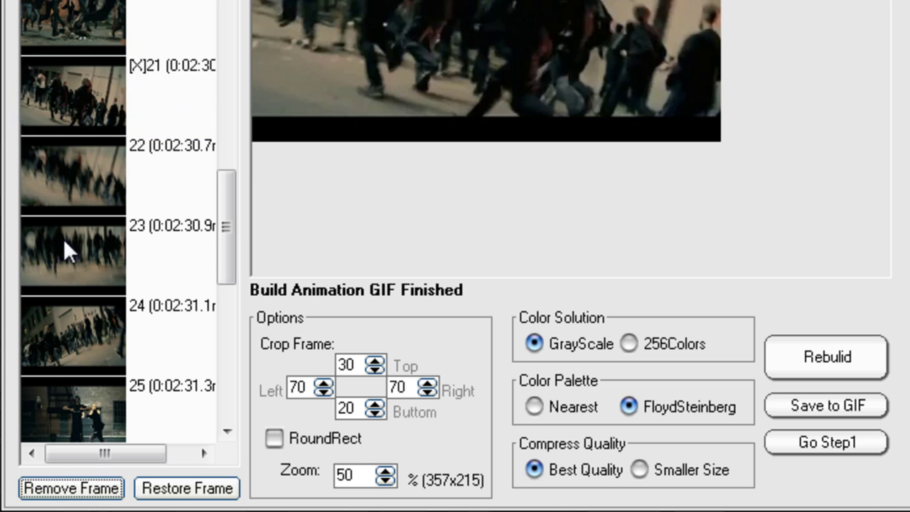
{"action": "left_click", "coordinate": [82, 487]}
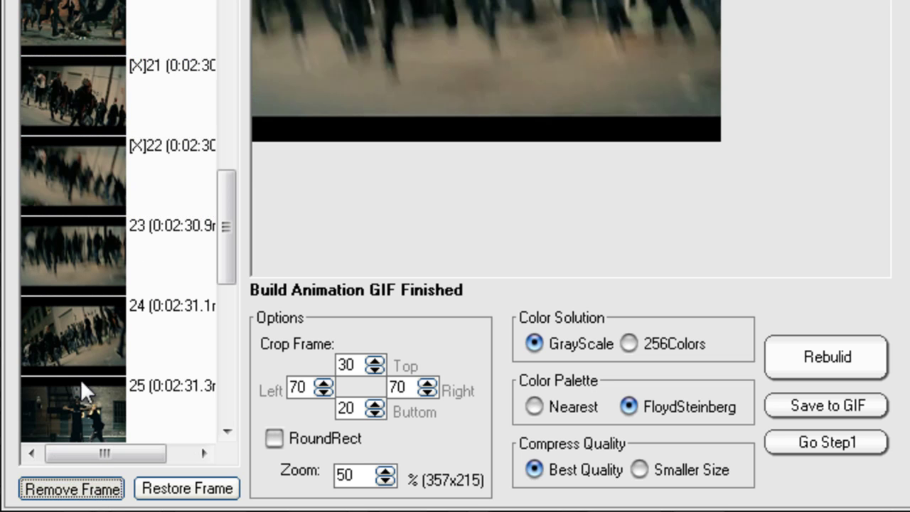
{"action": "left_click", "coordinate": [87, 487]}
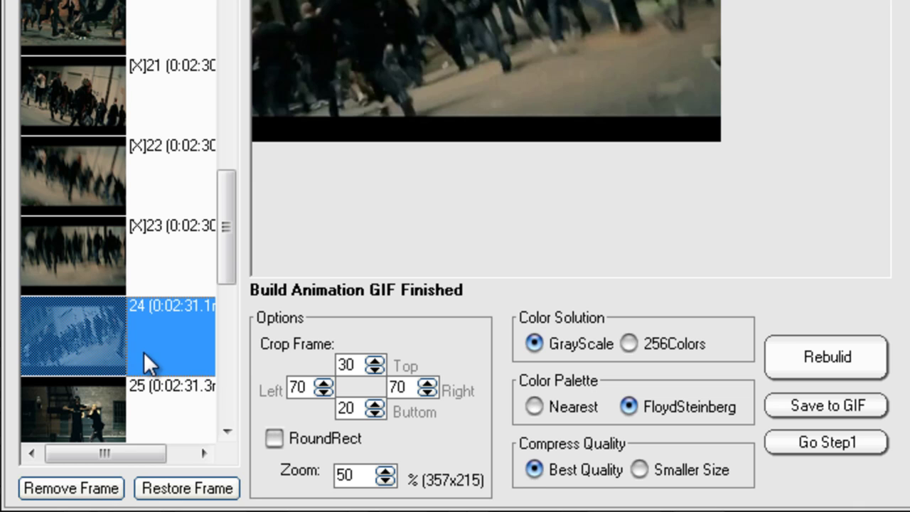
{"action": "left_click", "coordinate": [65, 486]}
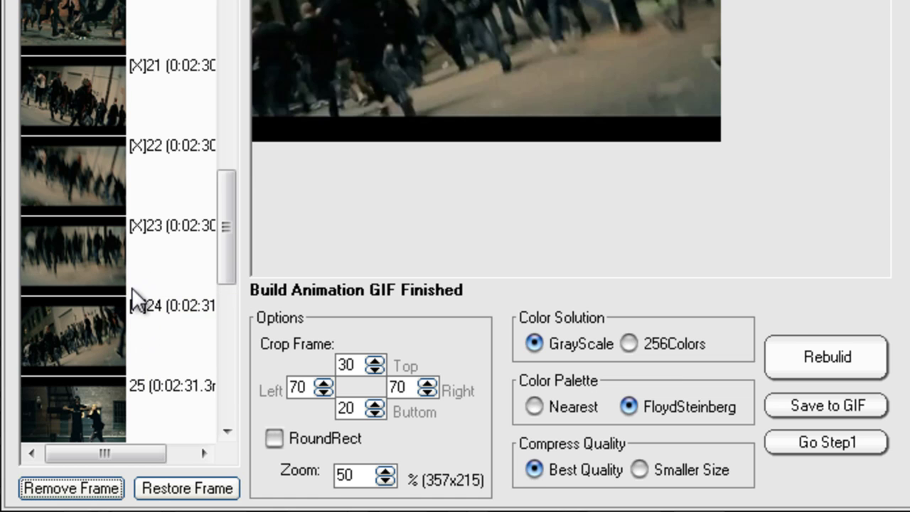
{"action": "left_click", "coordinate": [826, 348]}
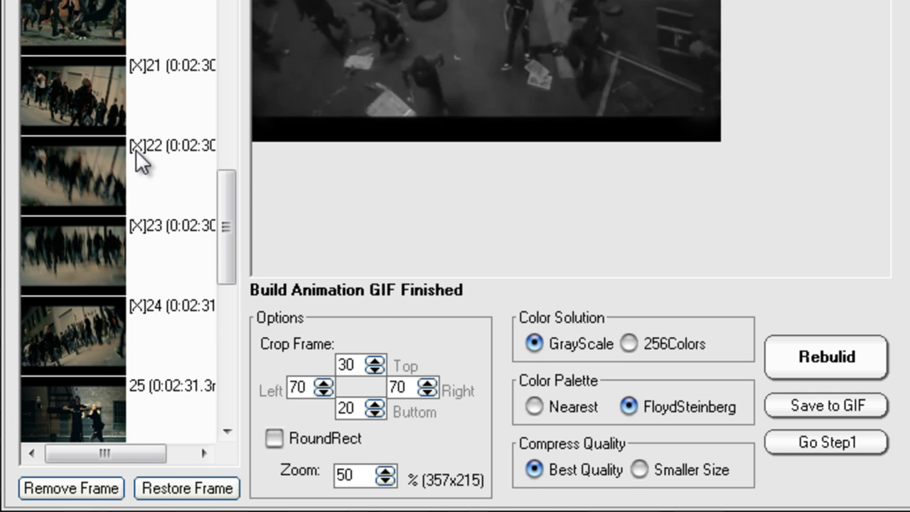
{"action": "left_click", "coordinate": [132, 132]}
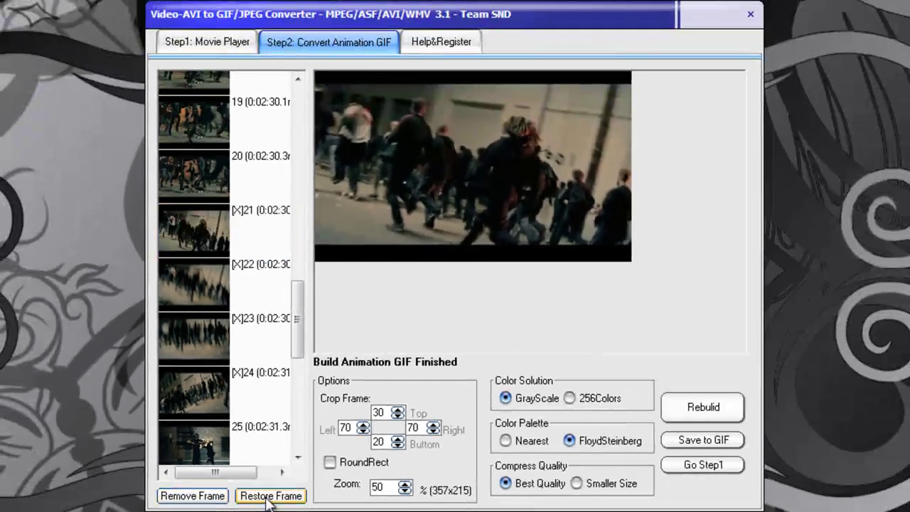
Restore frames 21–24 and keep compression on Best Quality rather than Smaller Size.
{"action": "left_click", "coordinate": [263, 495]}
{"action": "left_click", "coordinate": [218, 277]}
{"action": "left_click", "coordinate": [267, 494]}
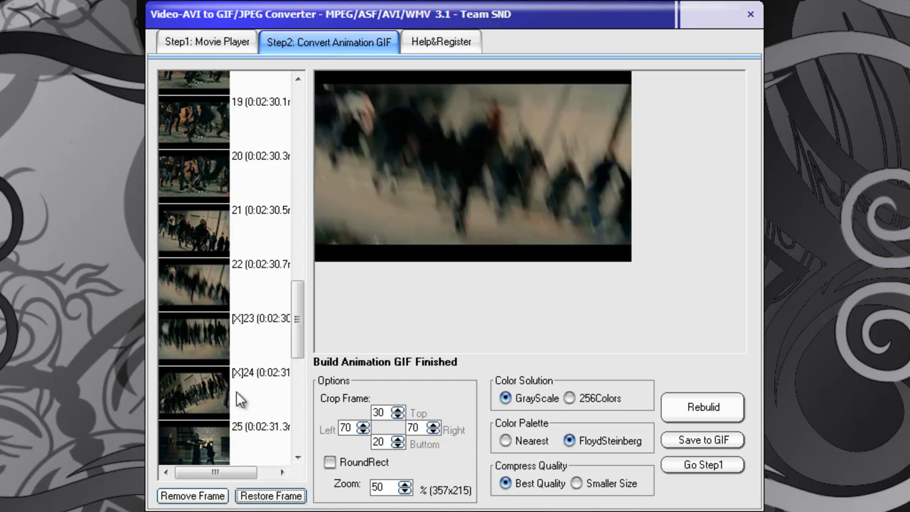
{"action": "left_click", "coordinate": [259, 495]}
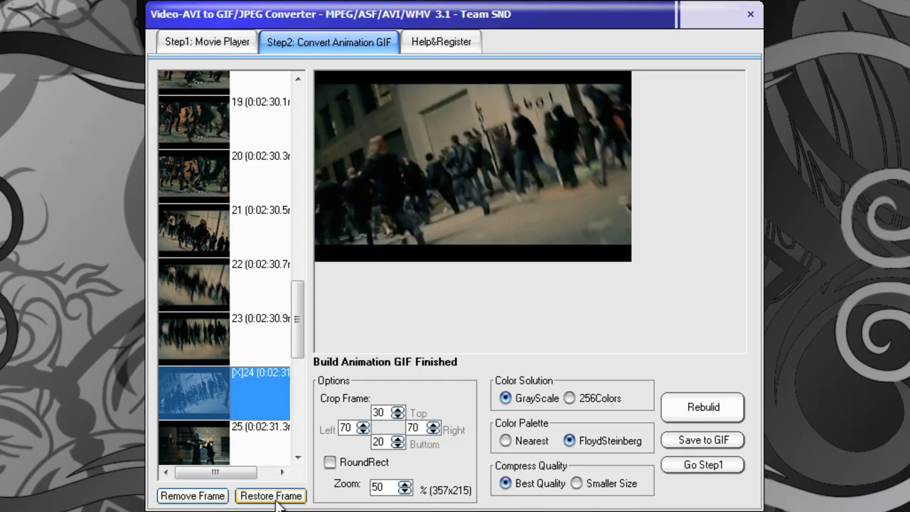
{"action": "left_click", "coordinate": [278, 497]}
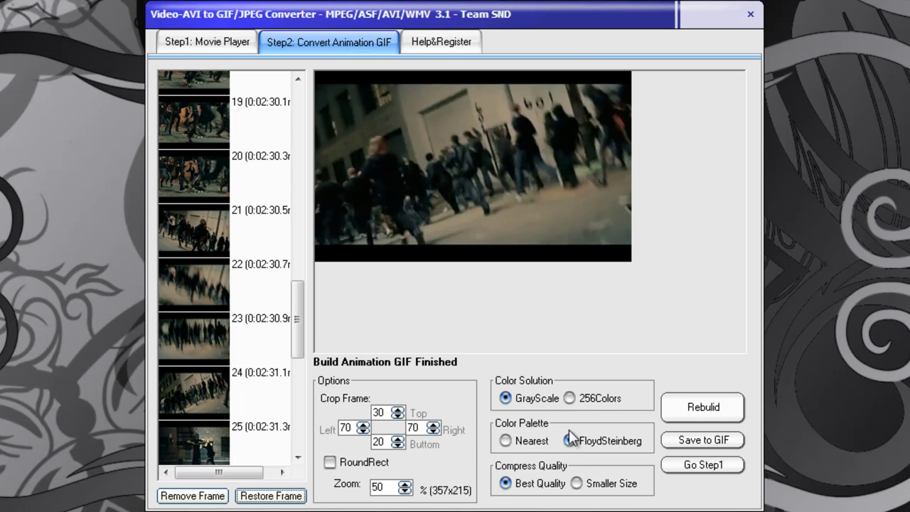
{"action": "left_click", "coordinate": [576, 484]}
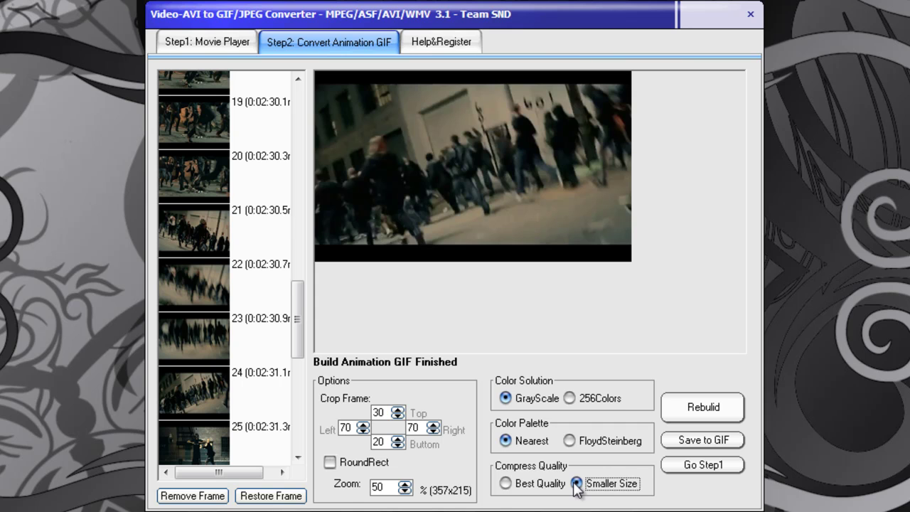
{"action": "left_click", "coordinate": [505, 483]}
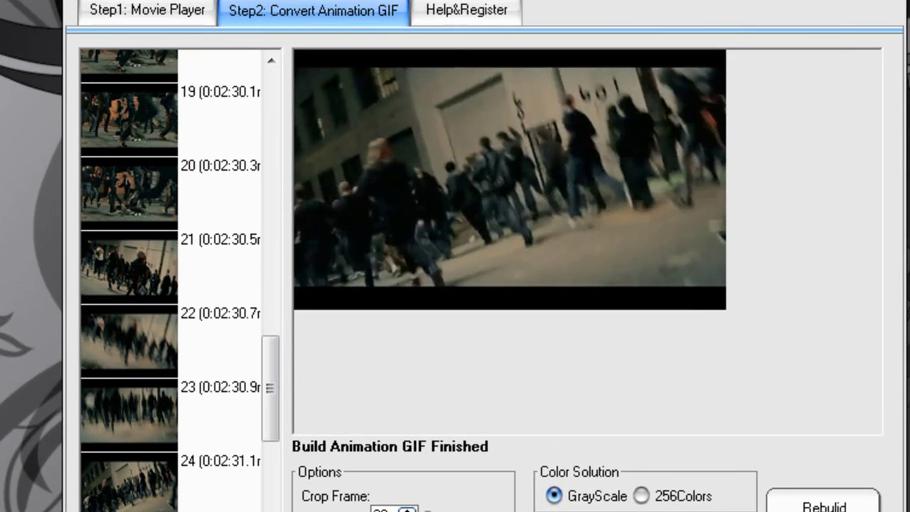
Save the grayscale GIF to the desktop under the file name 'test'.
{"action": "left_click", "coordinate": [764, 492]}
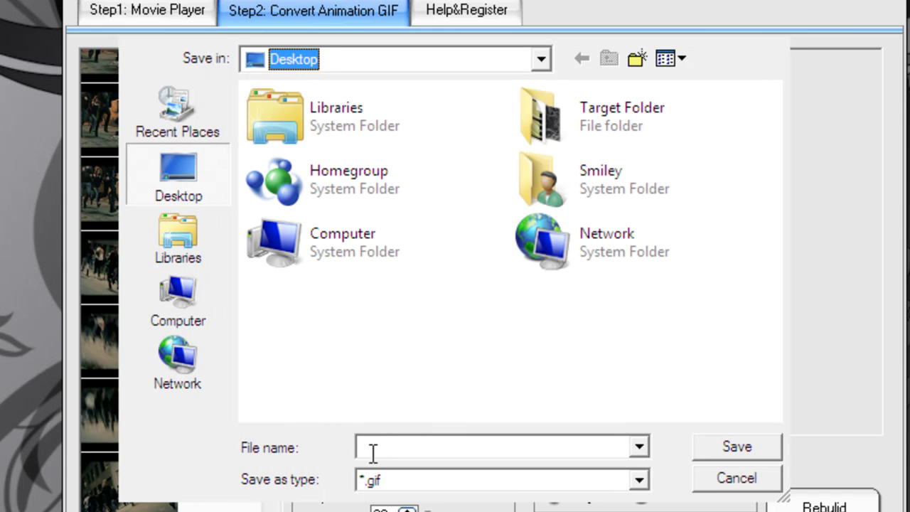
{"action": "left_click", "coordinate": [380, 447]}
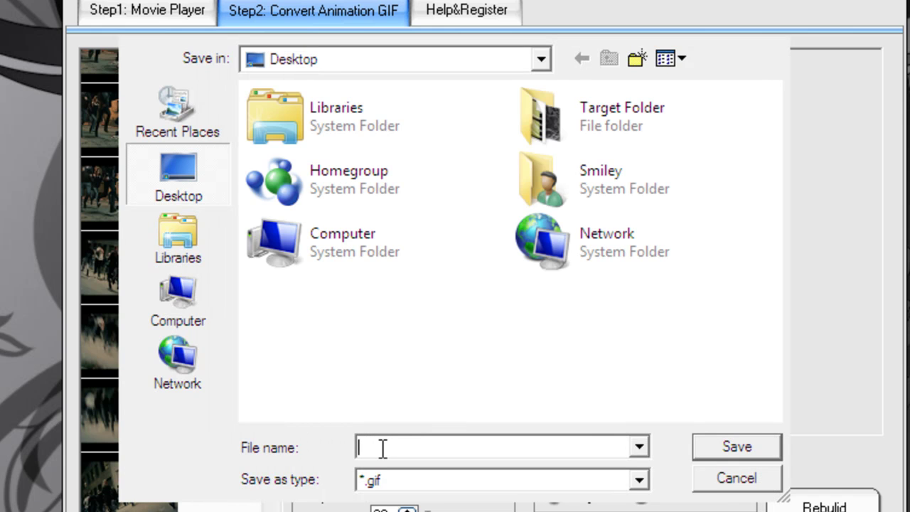
{"action": "type", "text": "test"}
{"action": "left_click", "coordinate": [737, 447]}
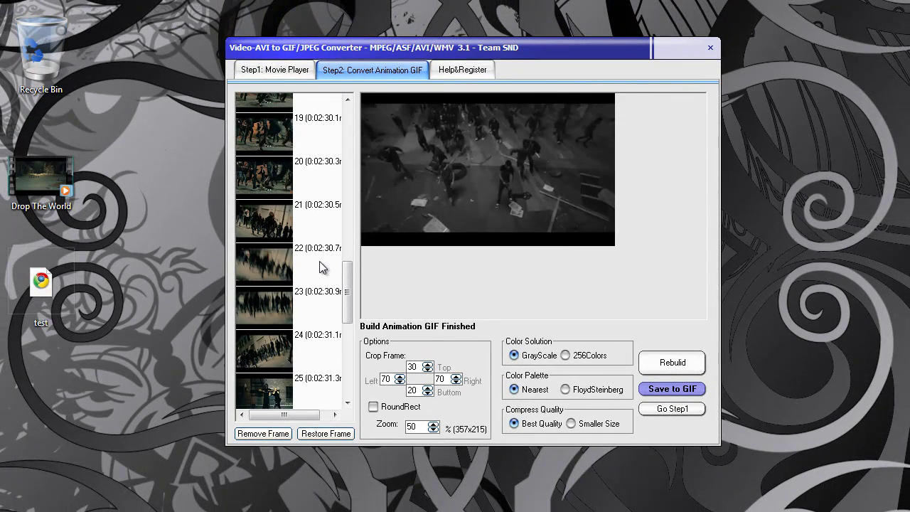
Open the desktop file 'test' with Google Chrome from its right-click menu.
{"action": "left_click", "coordinate": [44, 303]}
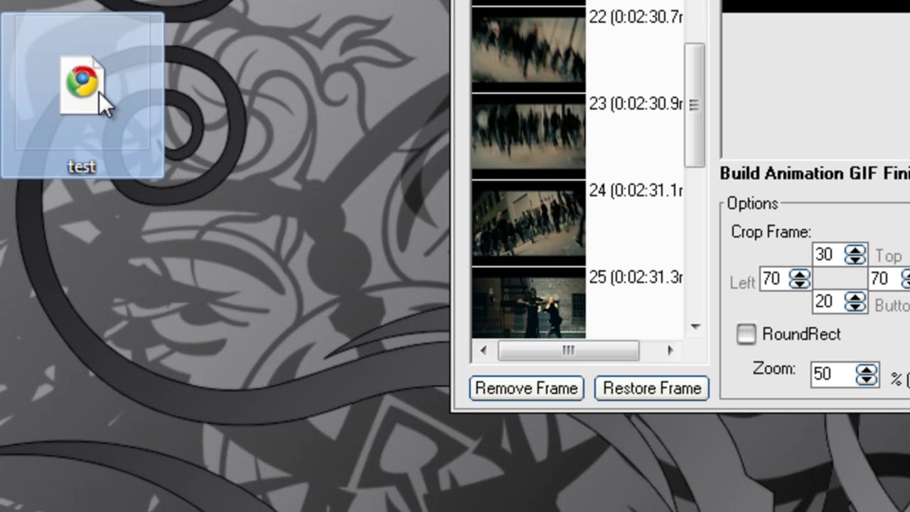
{"action": "right_click", "coordinate": [99, 91]}
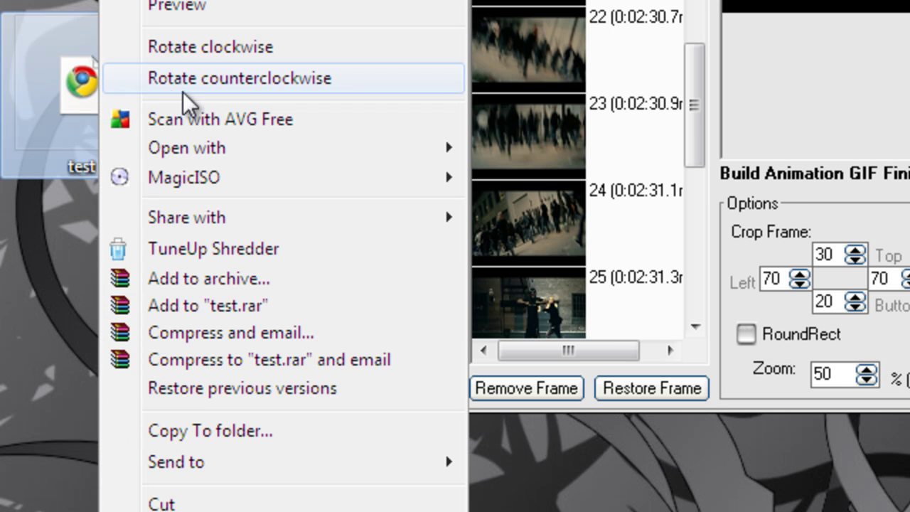
{"action": "mouse_move", "coordinate": [187, 148]}
{"action": "left_click", "coordinate": [554, 151]}
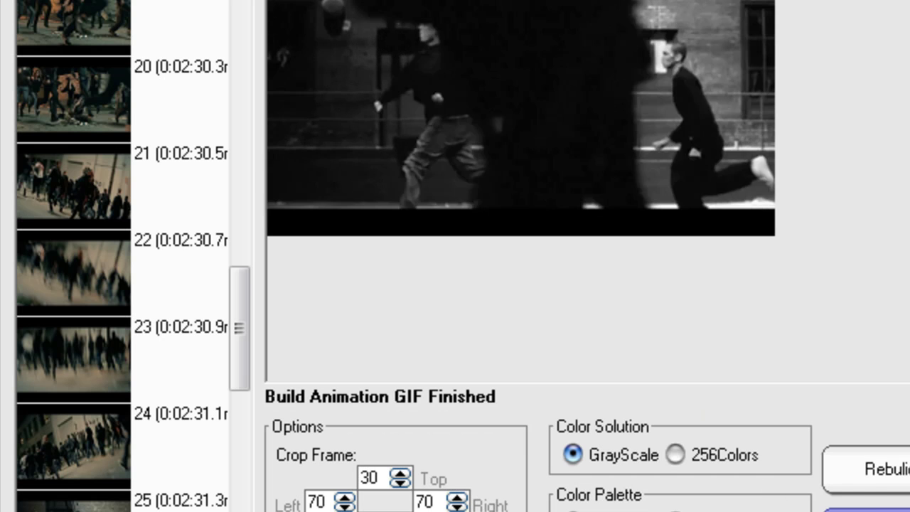
Rebuild the animation in 256 colours and save it to the desktop as 'test2'.
{"action": "left_click", "coordinate": [881, 487]}
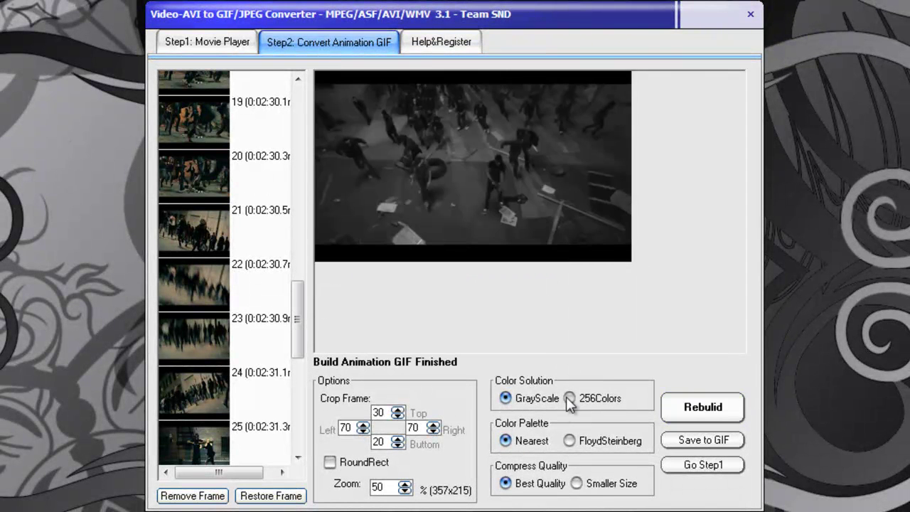
{"action": "left_click", "coordinate": [570, 399]}
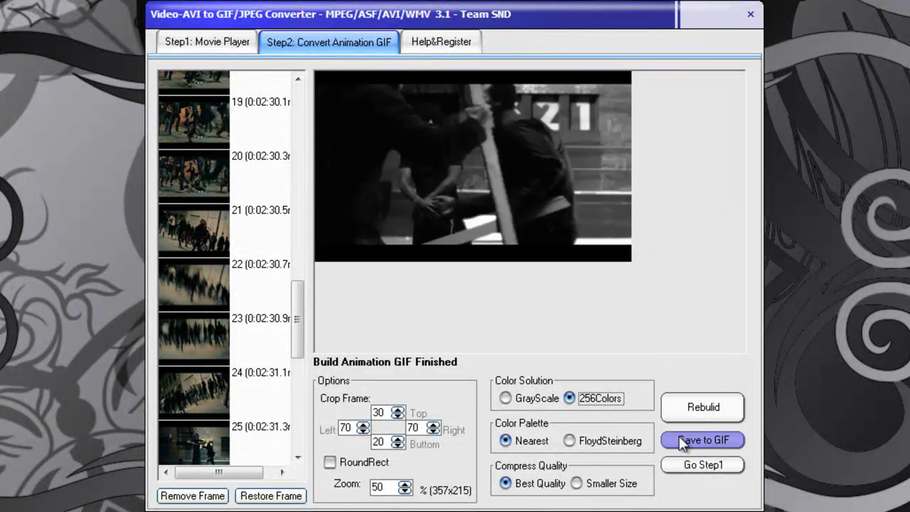
{"action": "left_click", "coordinate": [684, 442]}
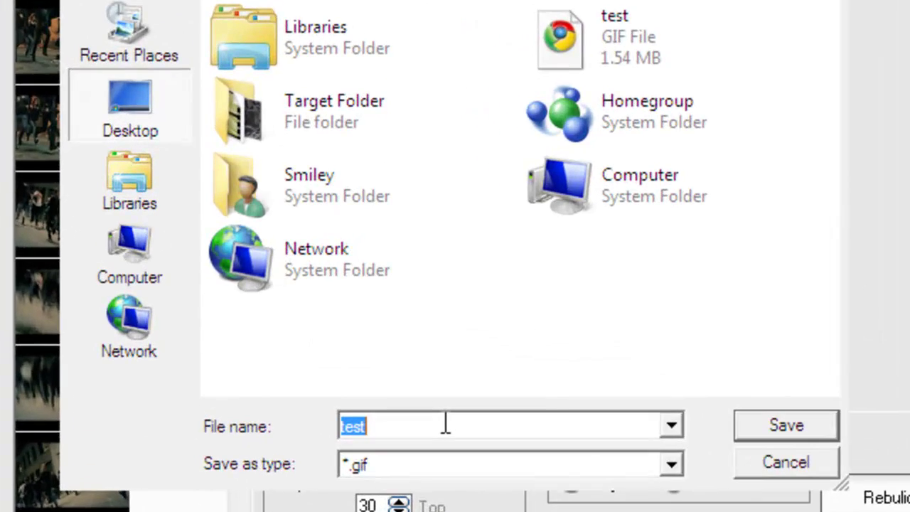
{"action": "left_click", "coordinate": [425, 358]}
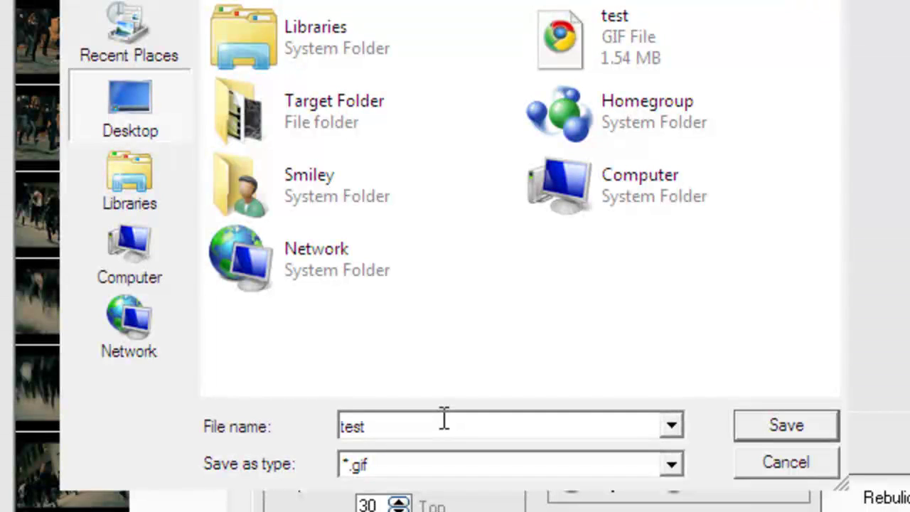
{"action": "type", "text": "2"}
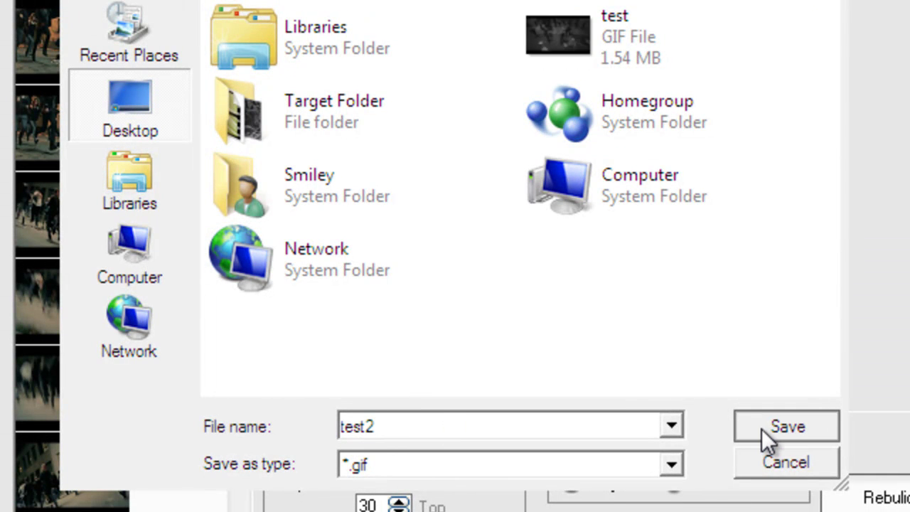
{"action": "left_click", "coordinate": [761, 428]}
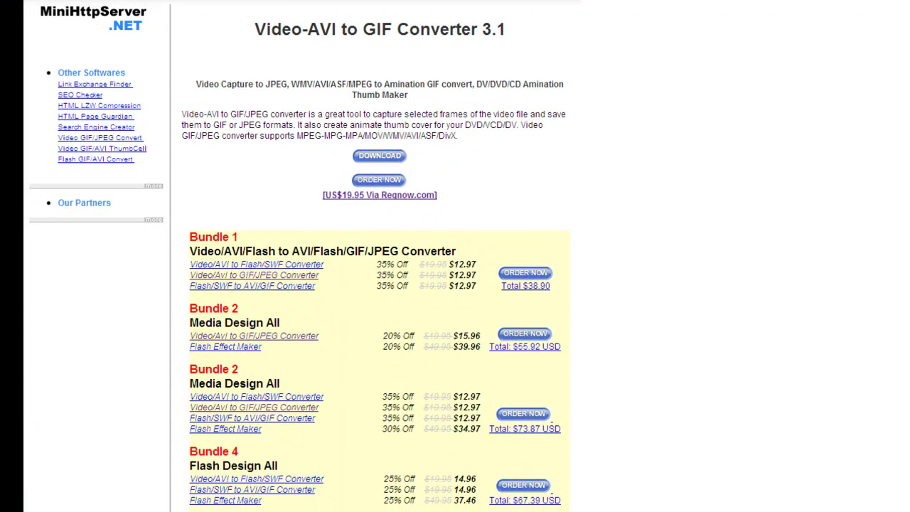
Scroll the converter product page down to its system requirements and install-codes note.
{"action": "scroll", "coordinate": [377, 12], "scroll_direction": "down", "scroll_amount": 3}
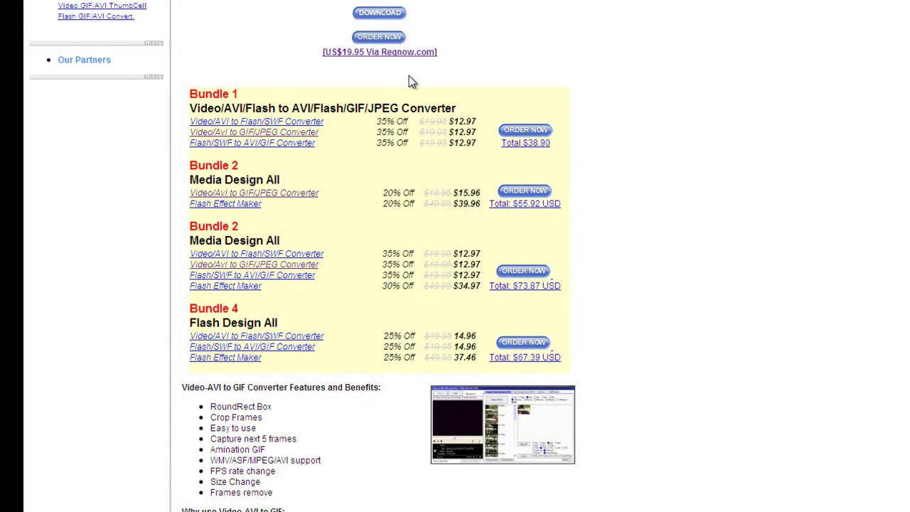
{"action": "scroll", "coordinate": [409, 79], "scroll_direction": "down", "scroll_amount": 2}
{"action": "scroll", "coordinate": [410, 79], "scroll_direction": "down", "scroll_amount": 2}
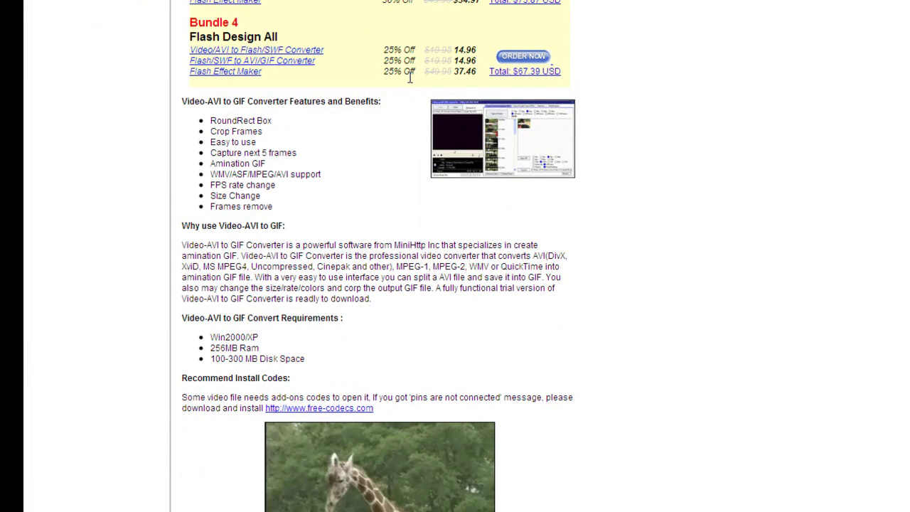
{"action": "scroll", "coordinate": [409, 78], "scroll_direction": "down", "scroll_amount": 2}
{"action": "scroll", "coordinate": [409, 78], "scroll_direction": "down", "scroll_amount": 2}
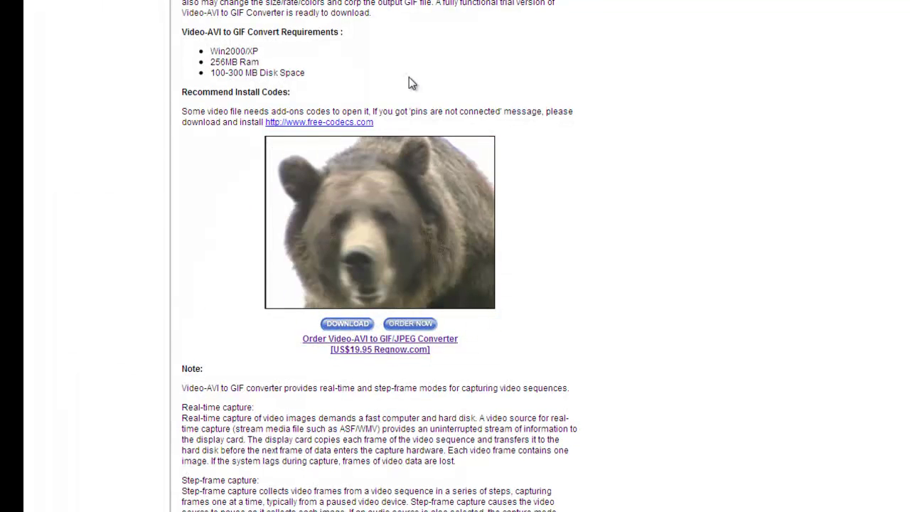